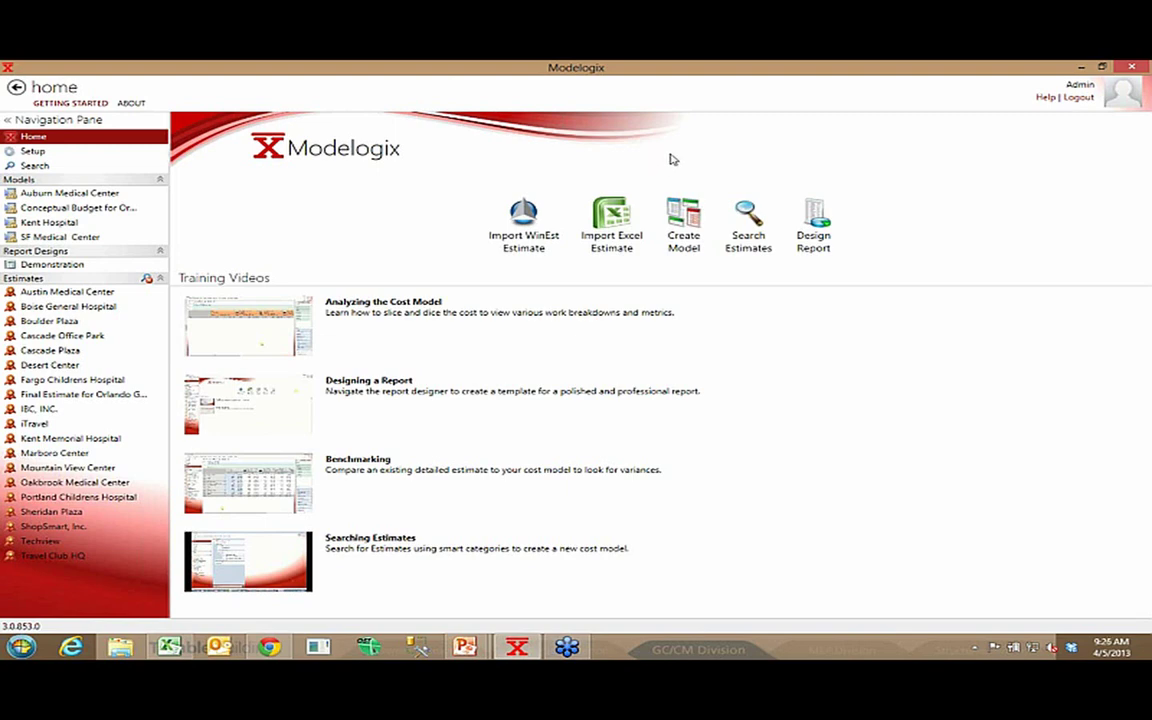
Open the estimate search and preview past estimates from their US map pins.
click(750, 224)
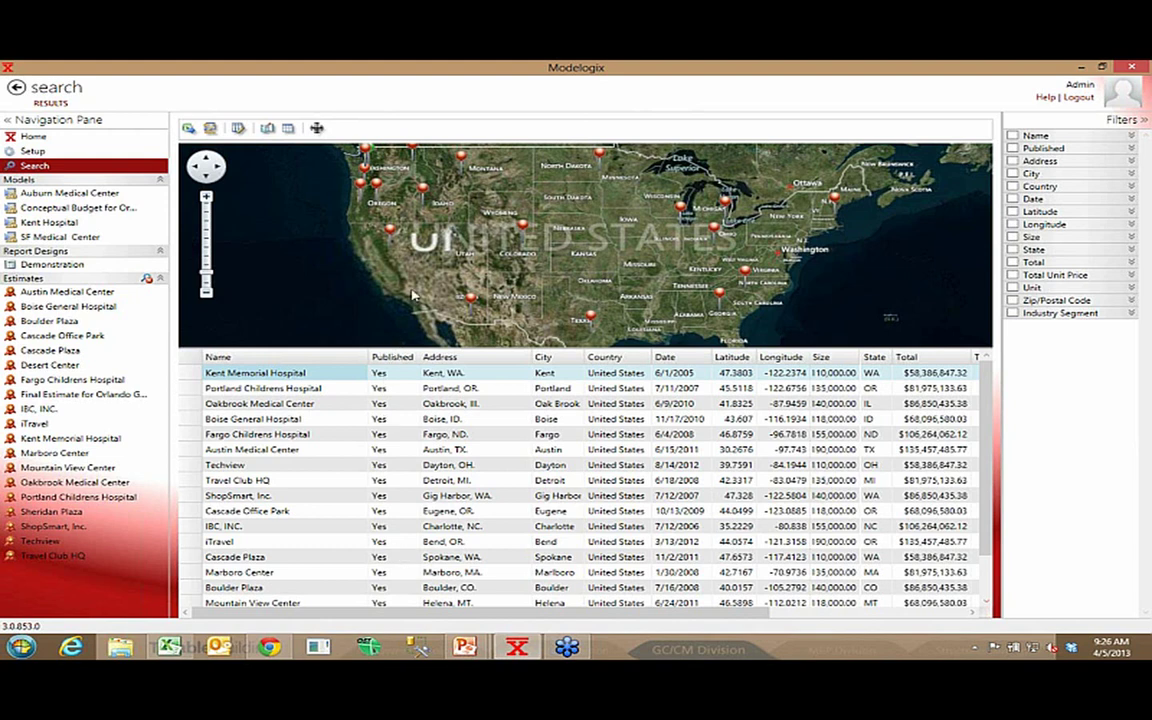
mouse_move(388, 230)
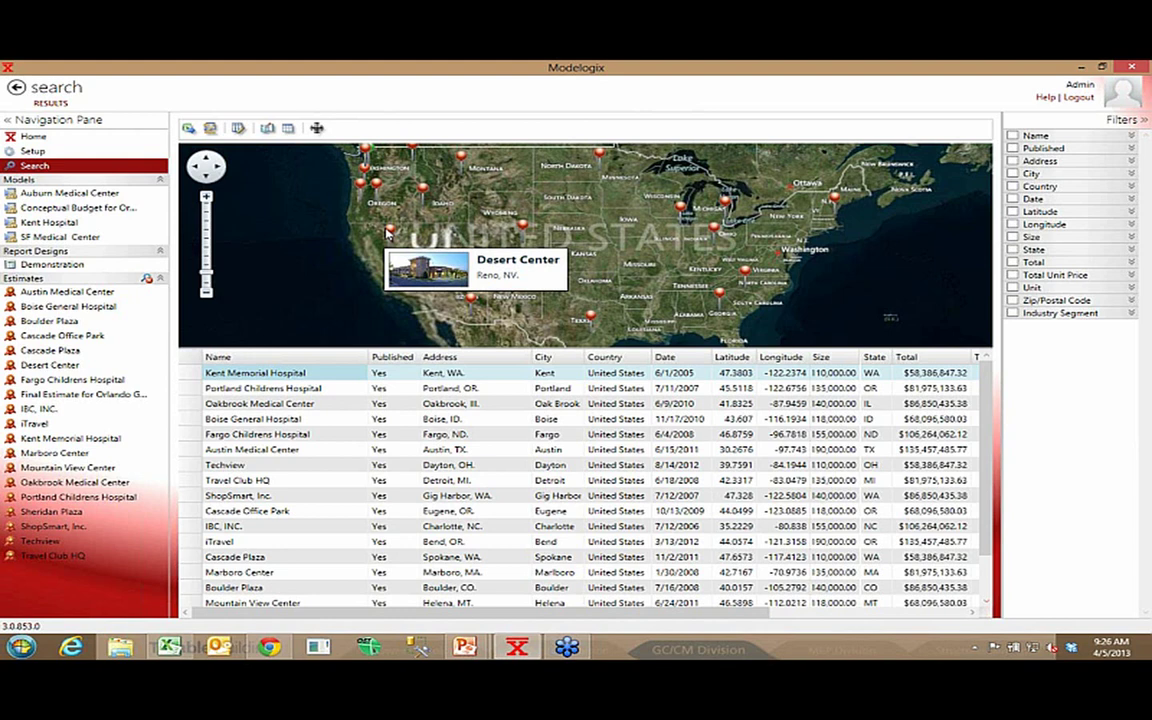
mouse_move(424, 192)
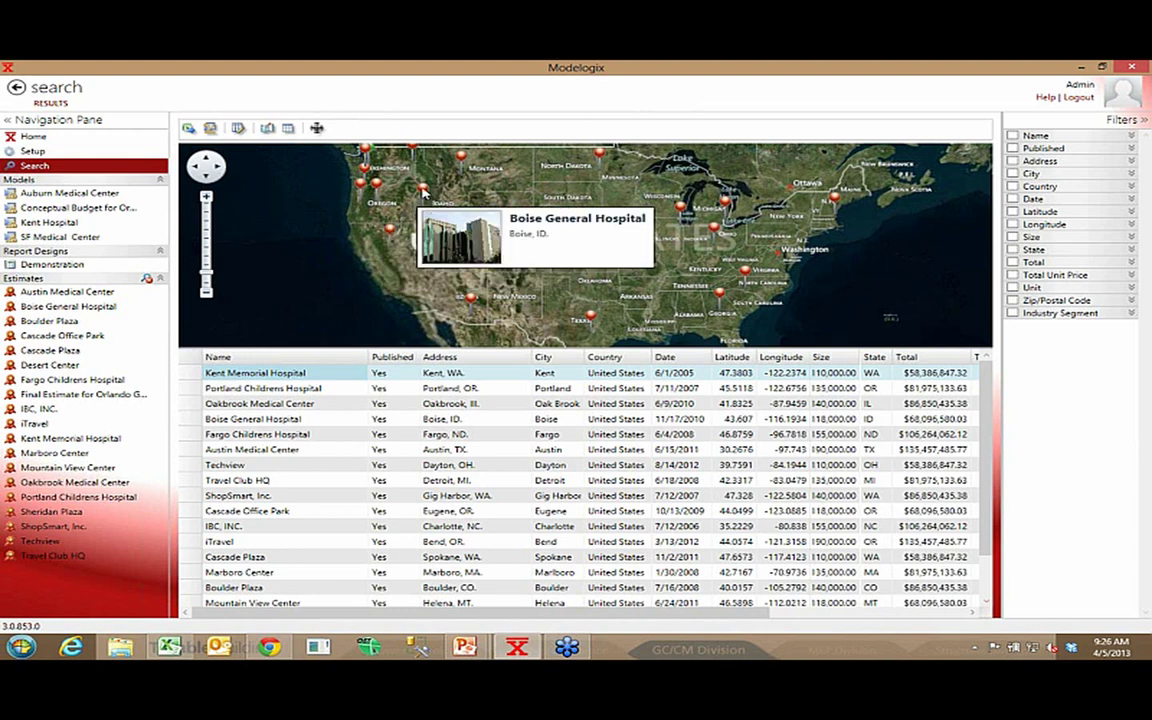
mouse_move(458, 157)
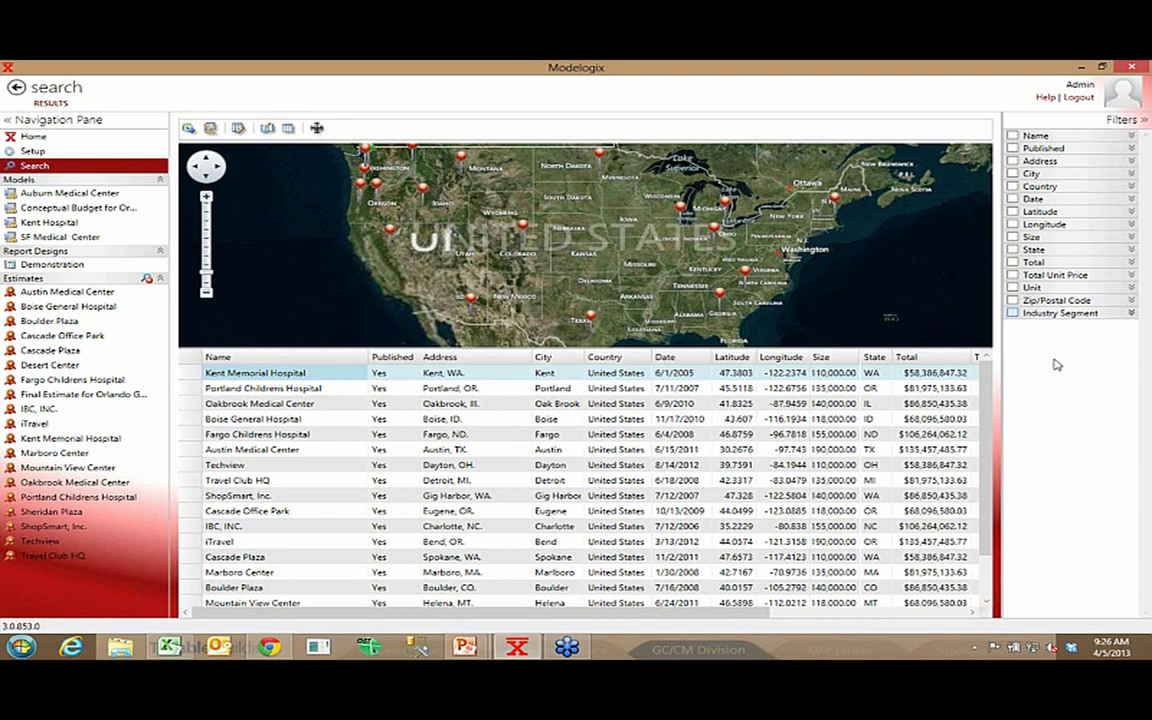
Limit the Industry Segment filter to Healthcare estimates only.
click(1013, 313)
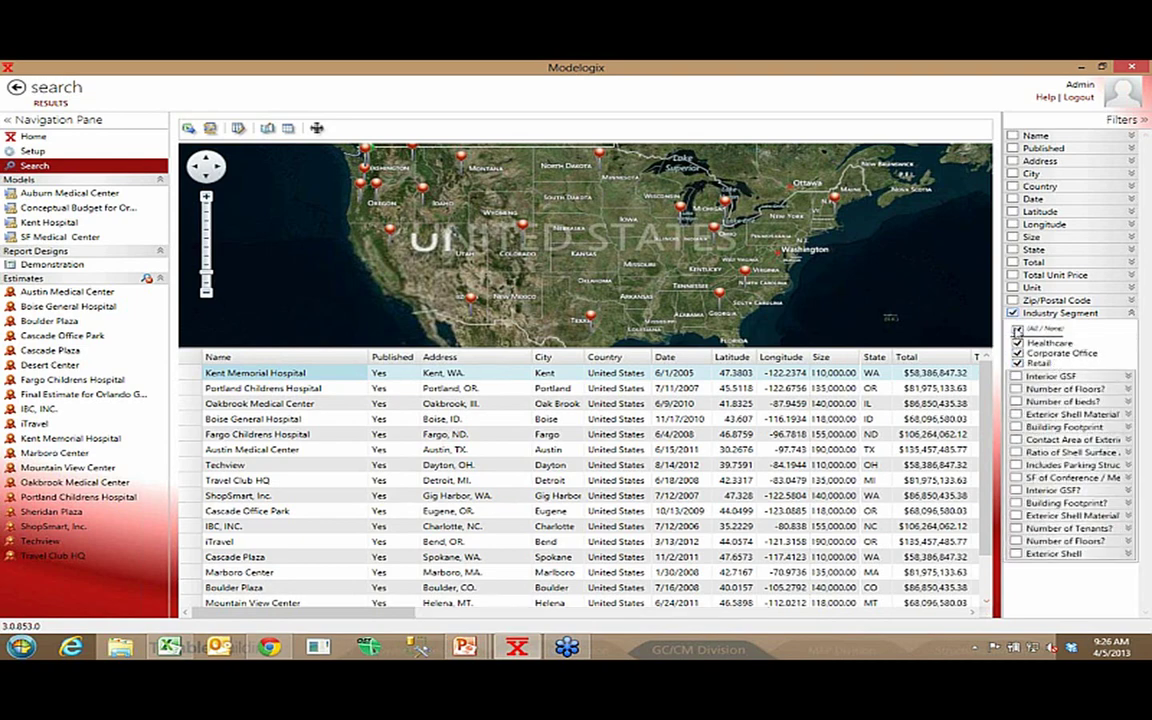
click(1017, 329)
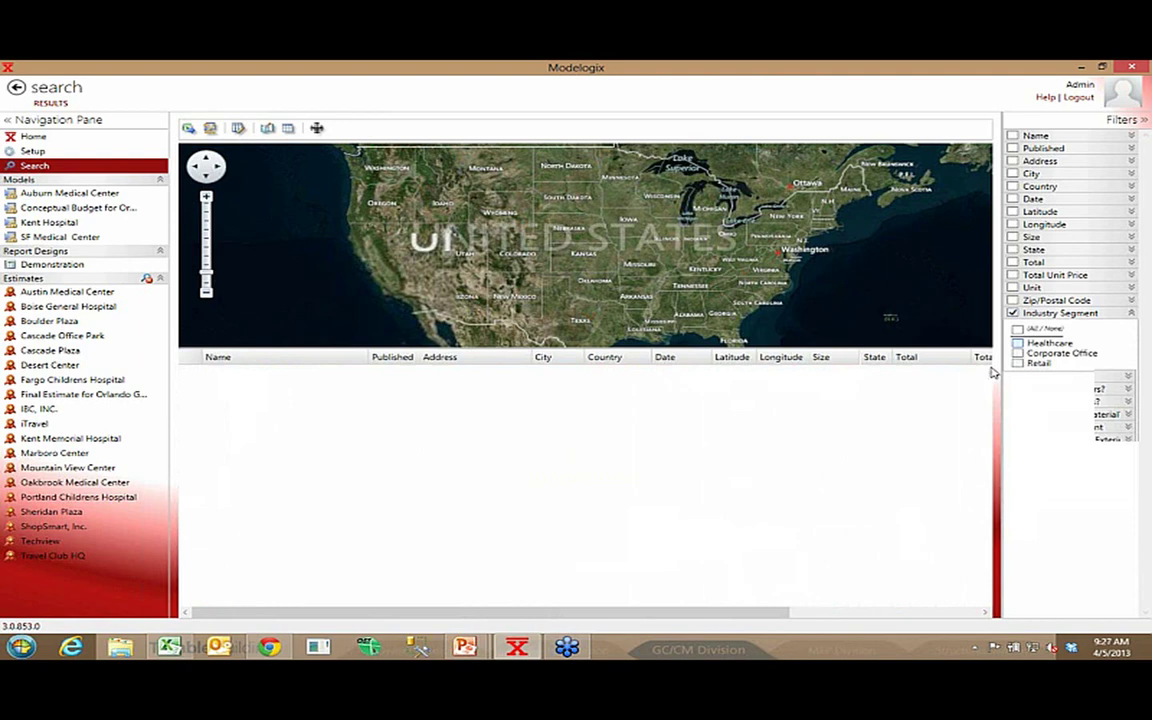
click(1017, 343)
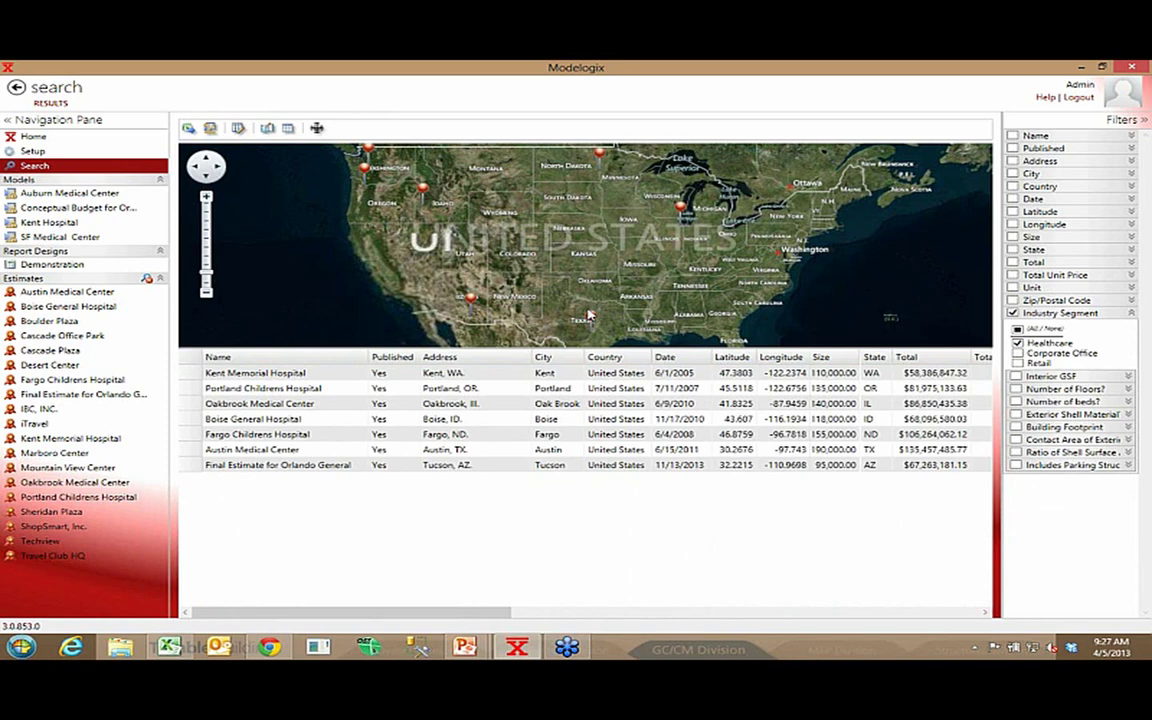
Add Interior GSF with a raised minimum, plus Floors, Beds and Exterior Shell Material filters.
click(1017, 378)
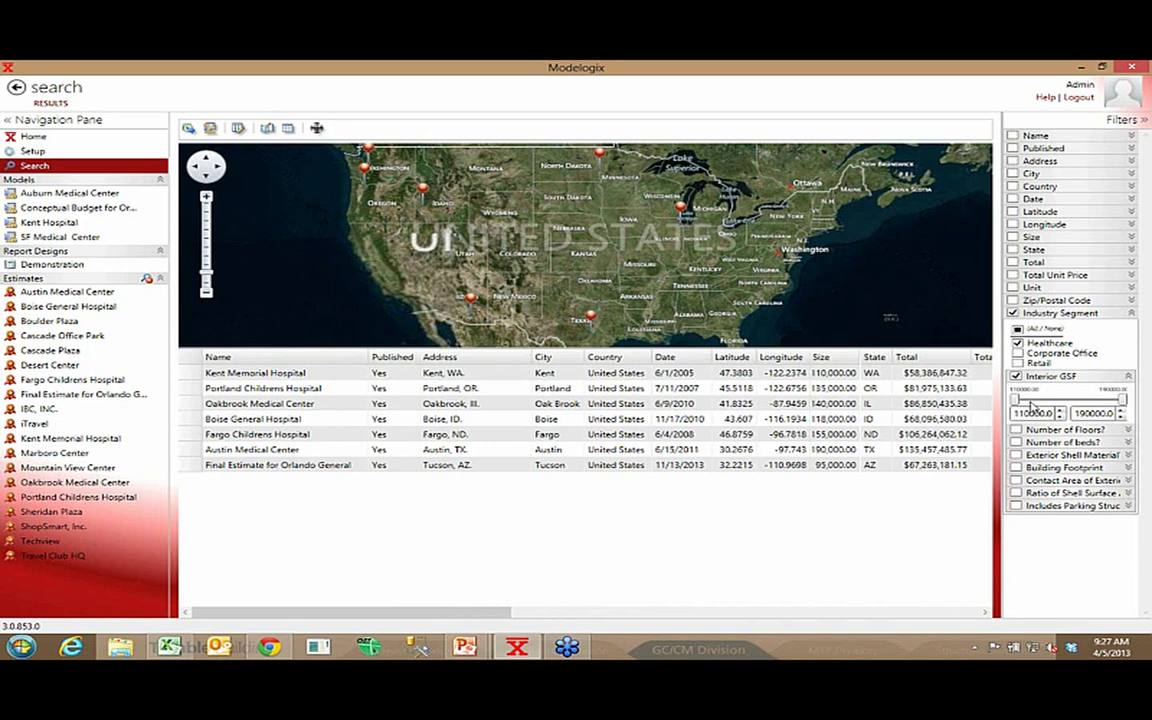
drag(1031, 401, 1046, 401)
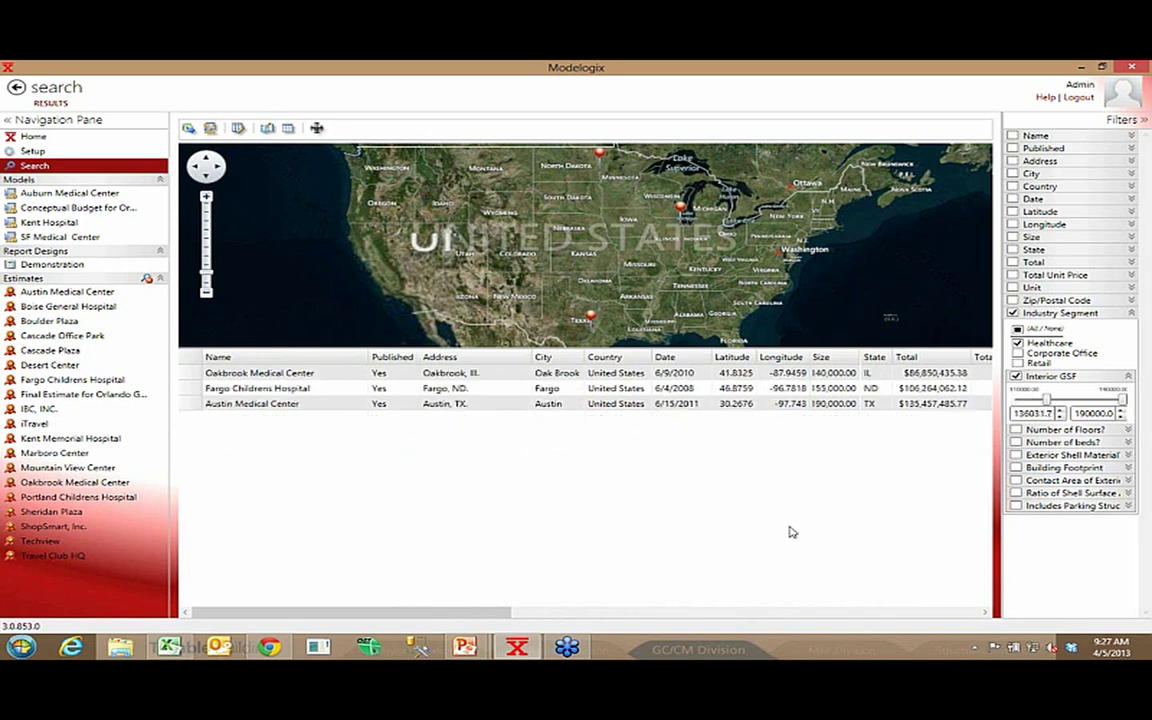
click(1018, 430)
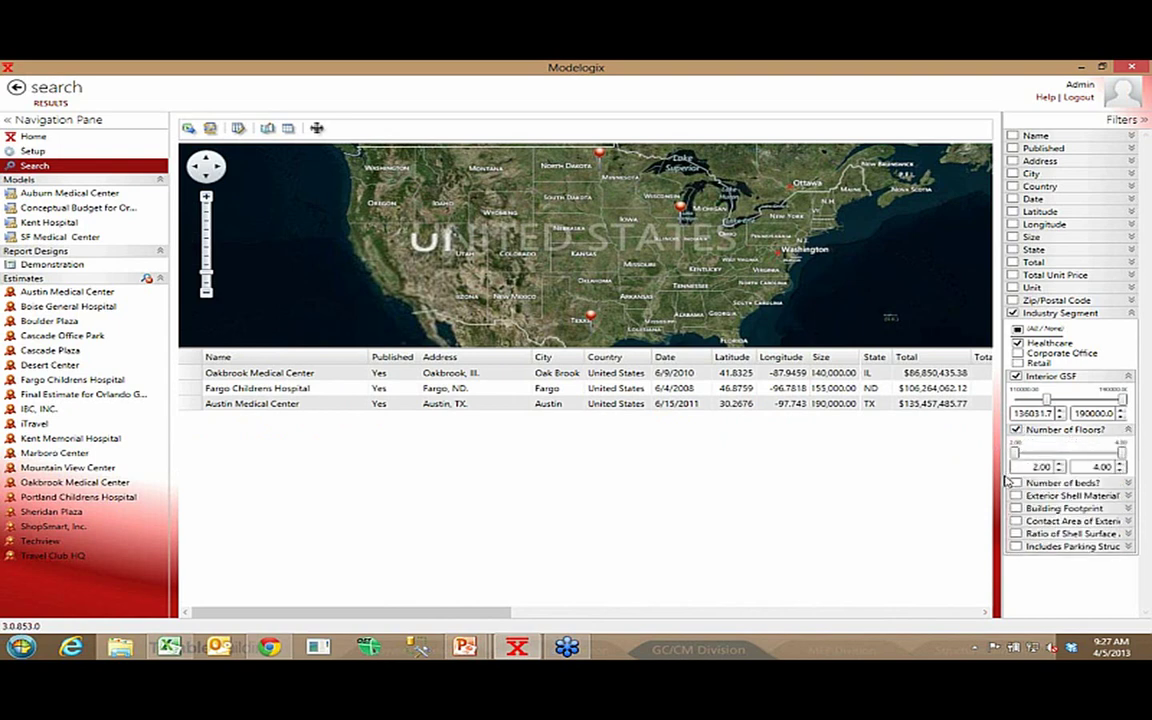
click(1017, 484)
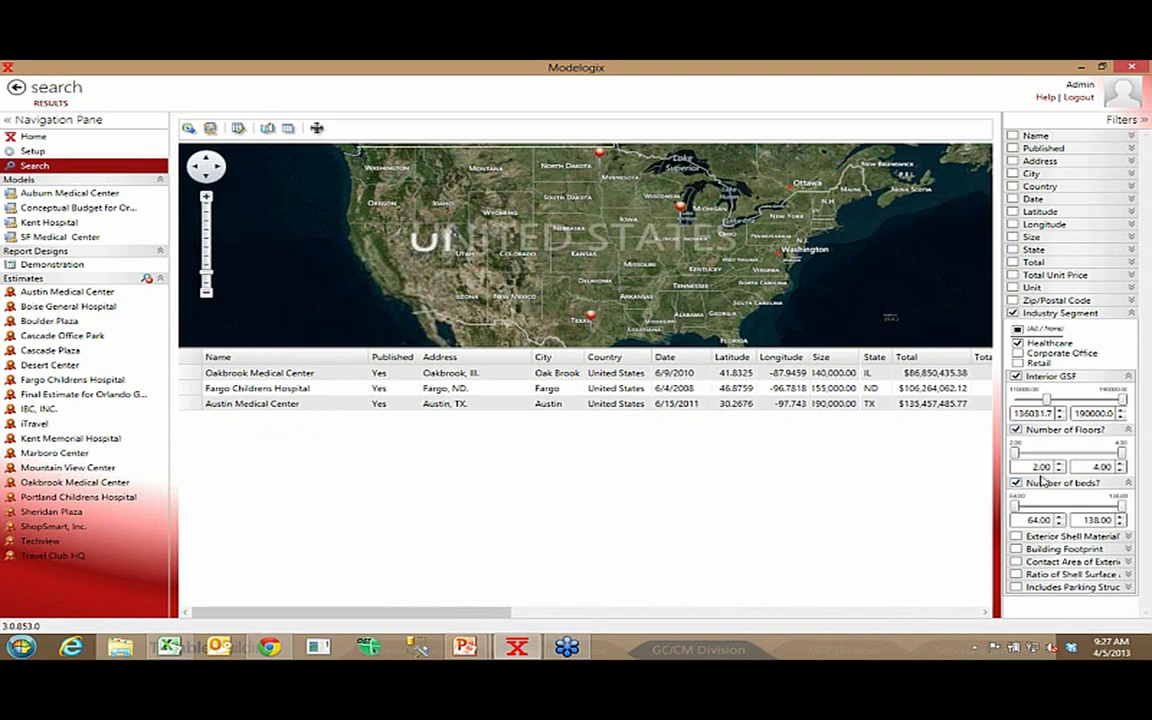
click(1017, 537)
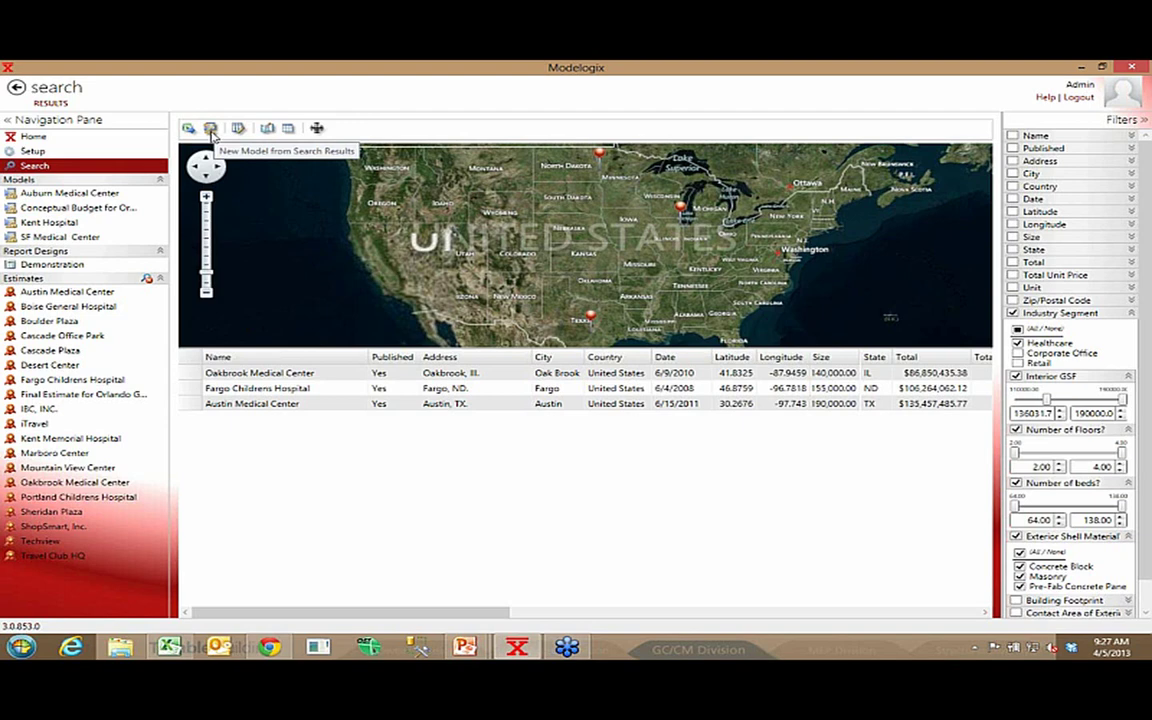
Create Model 1 from the three filtered hospital estimates.
click(212, 132)
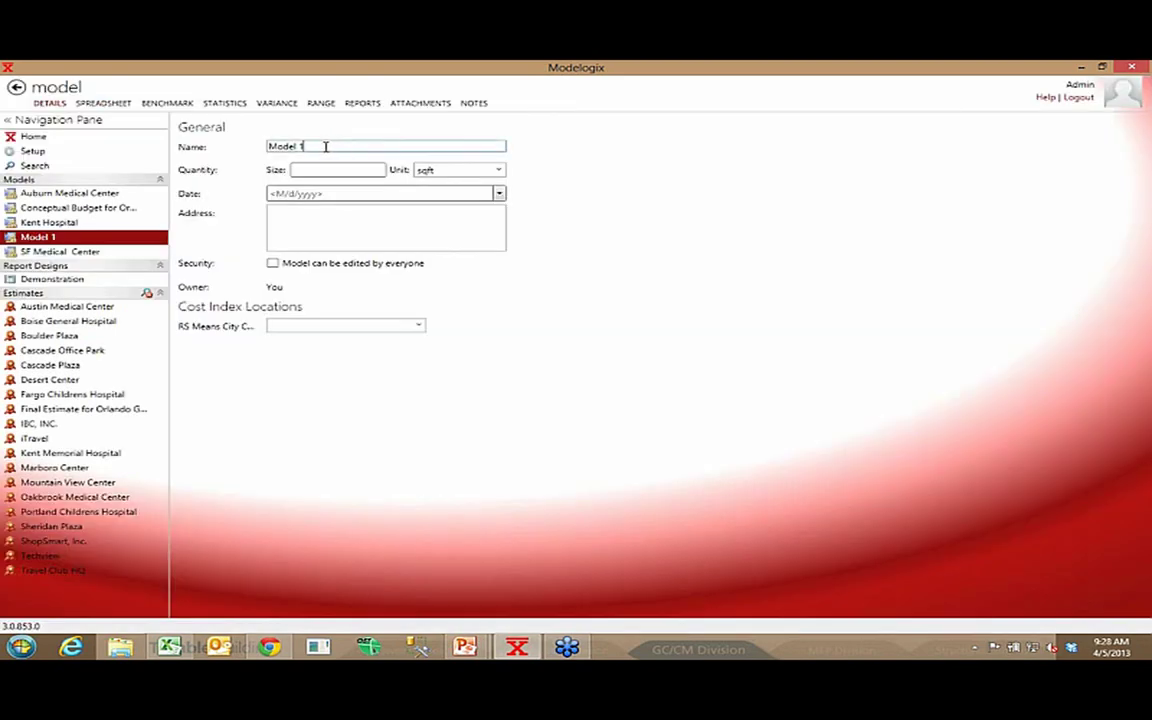
drag(327, 147, 257, 147)
Name the model Seattle Healthcare Center and set its size to 140000.
text(Seattle Healthcare Center)
click(338, 130)
text(14)
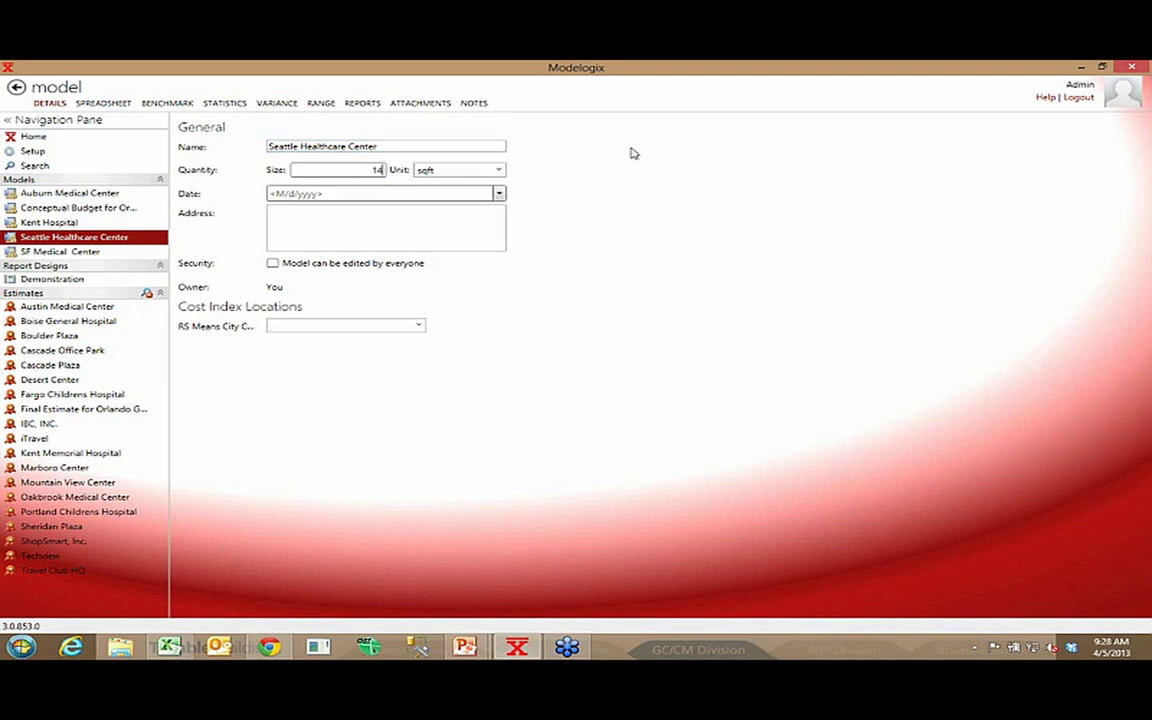
text(0000)
Set the model date to 2/19/2014 using the calendar.
click(500, 196)
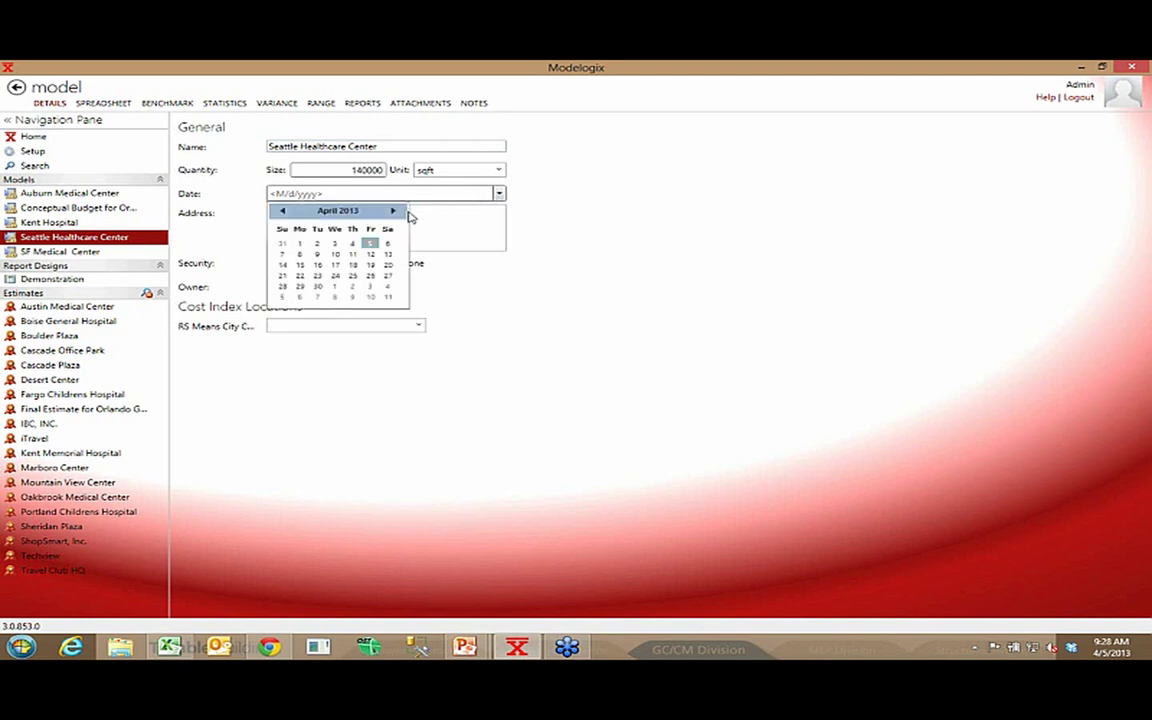
click(399, 213)
click(399, 213)
click(399, 213)
click(399, 213)
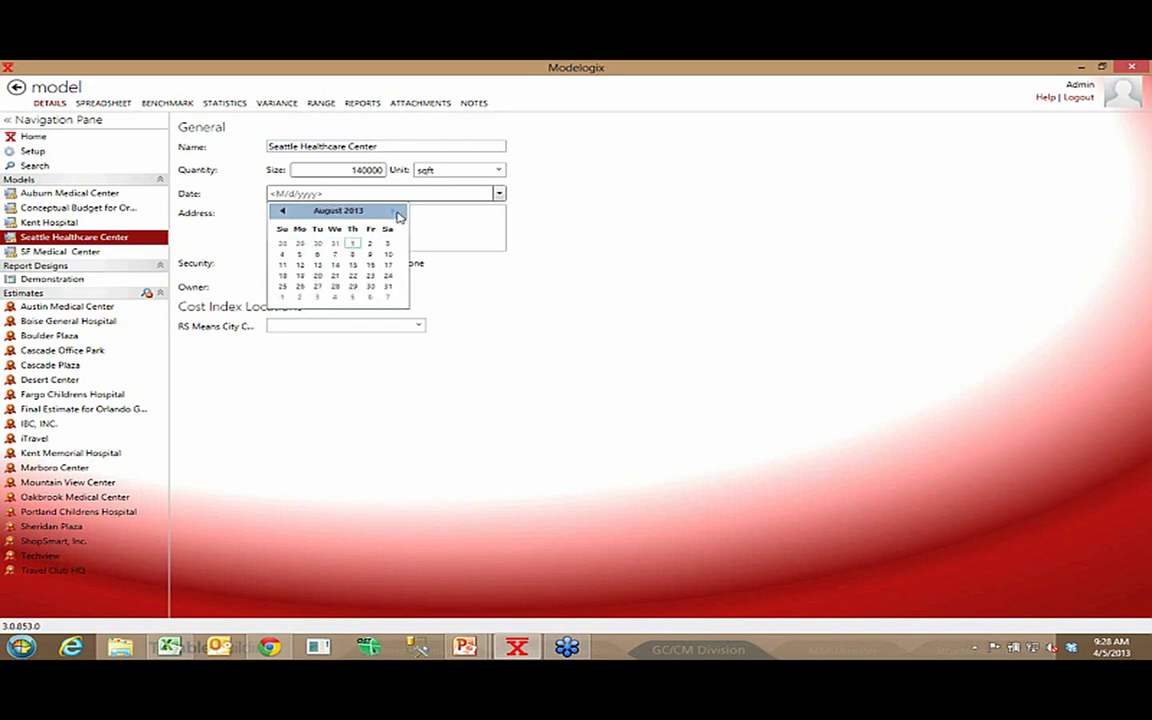
click(399, 213)
click(399, 213)
click(399, 213)
click(399, 213)
click(399, 213)
click(399, 213)
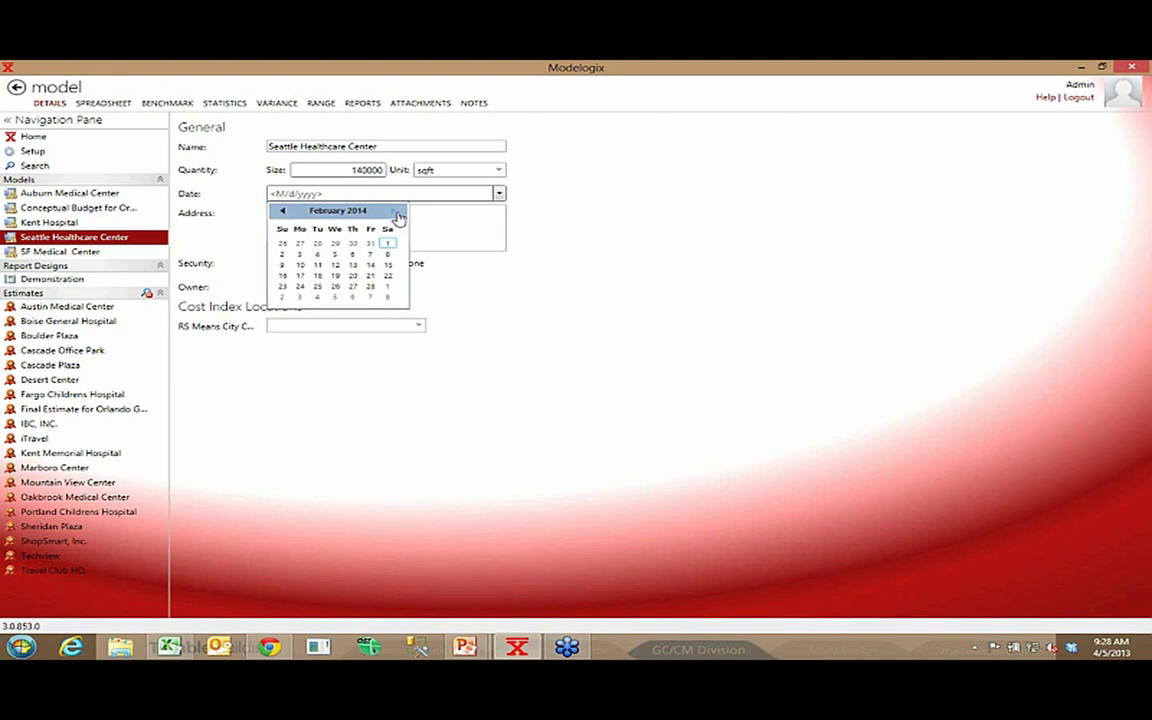
click(335, 275)
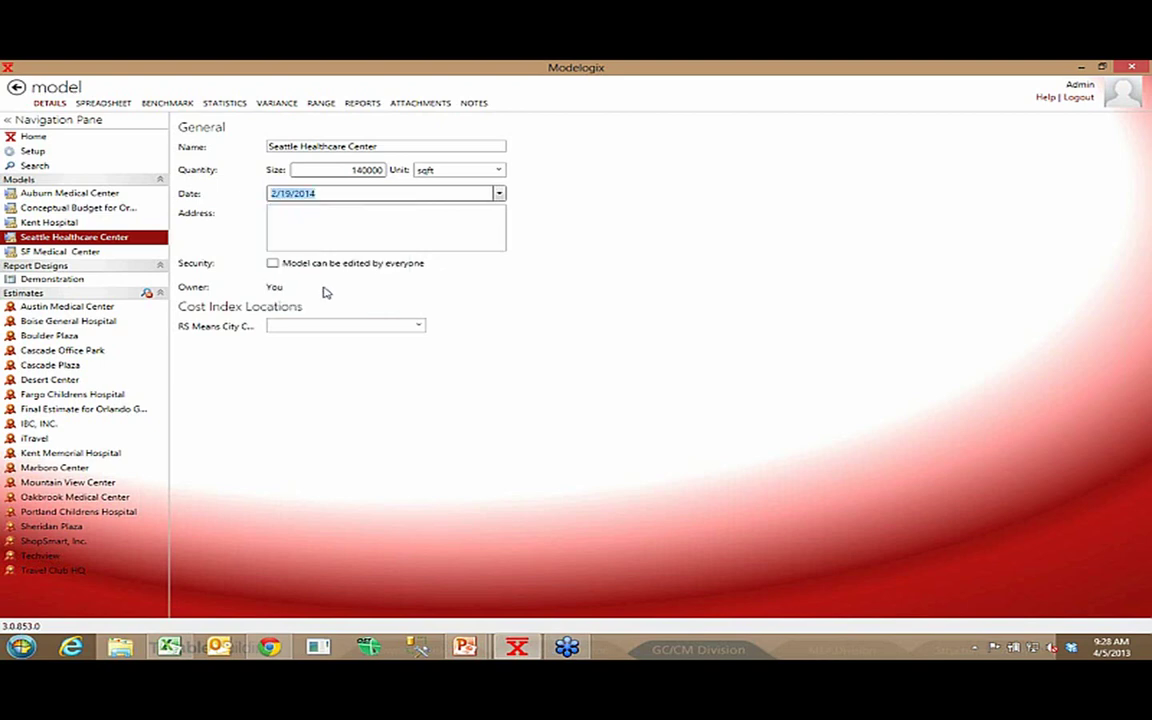
Set the RS Means cost index city to WA - SEATTLE and show the spreadsheet comparison.
click(418, 327)
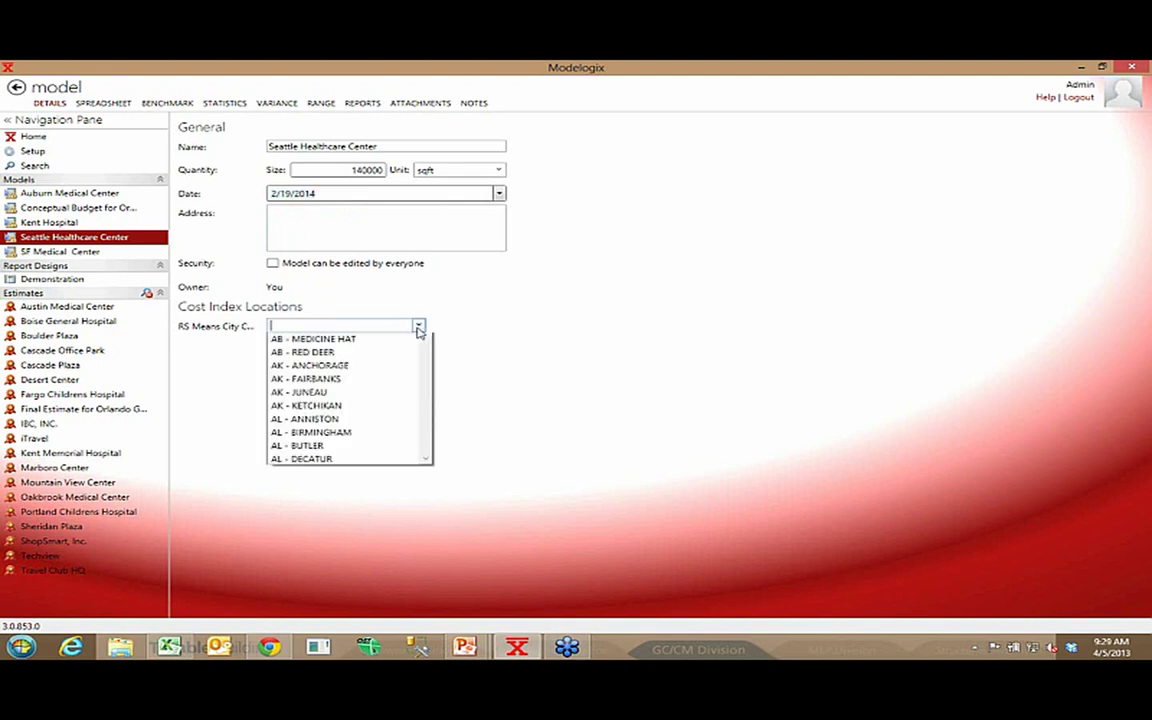
click(344, 218)
click(339, 216)
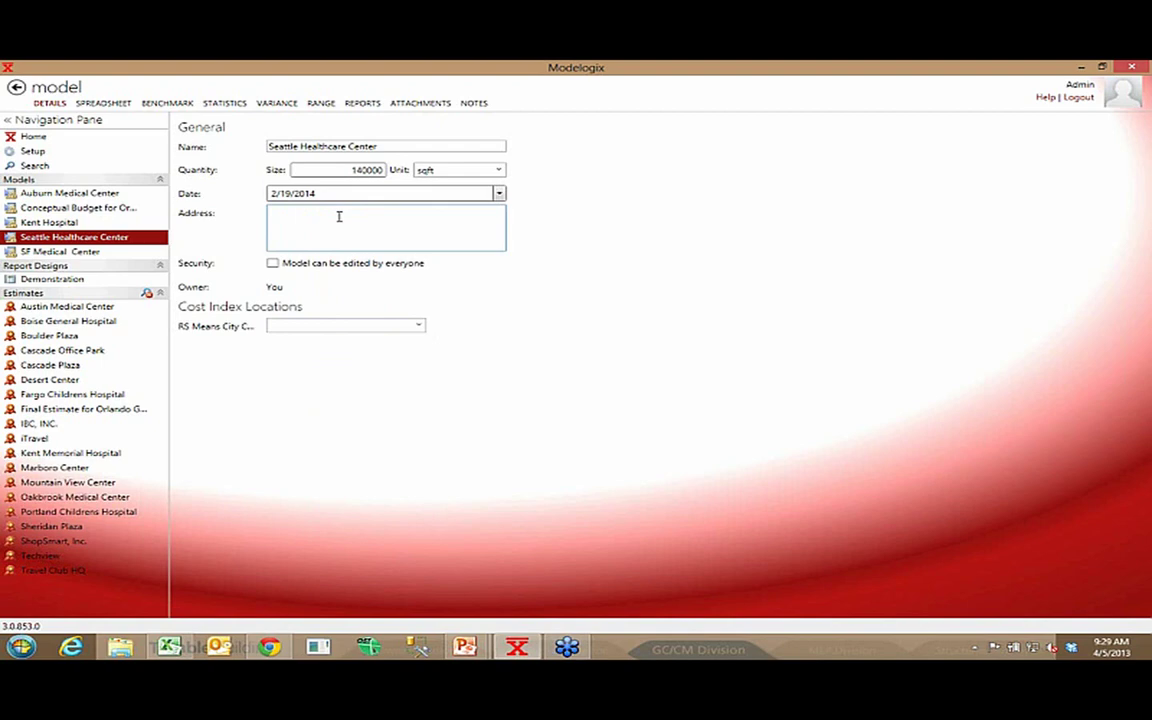
click(418, 327)
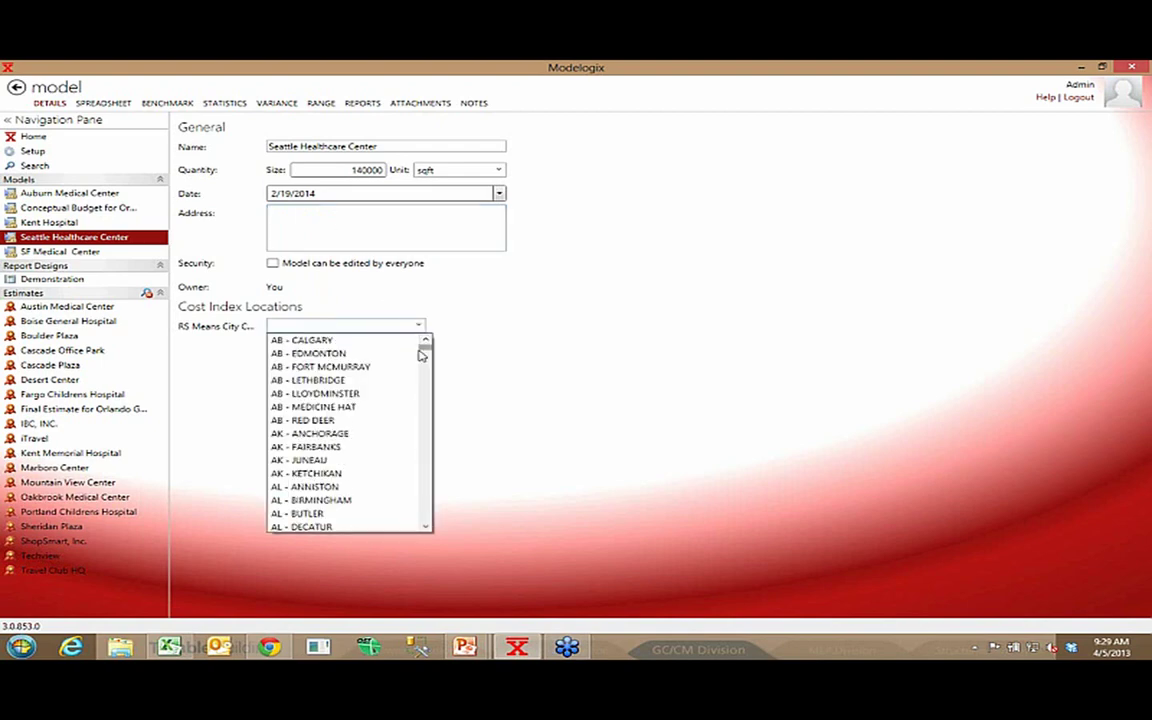
key(s)
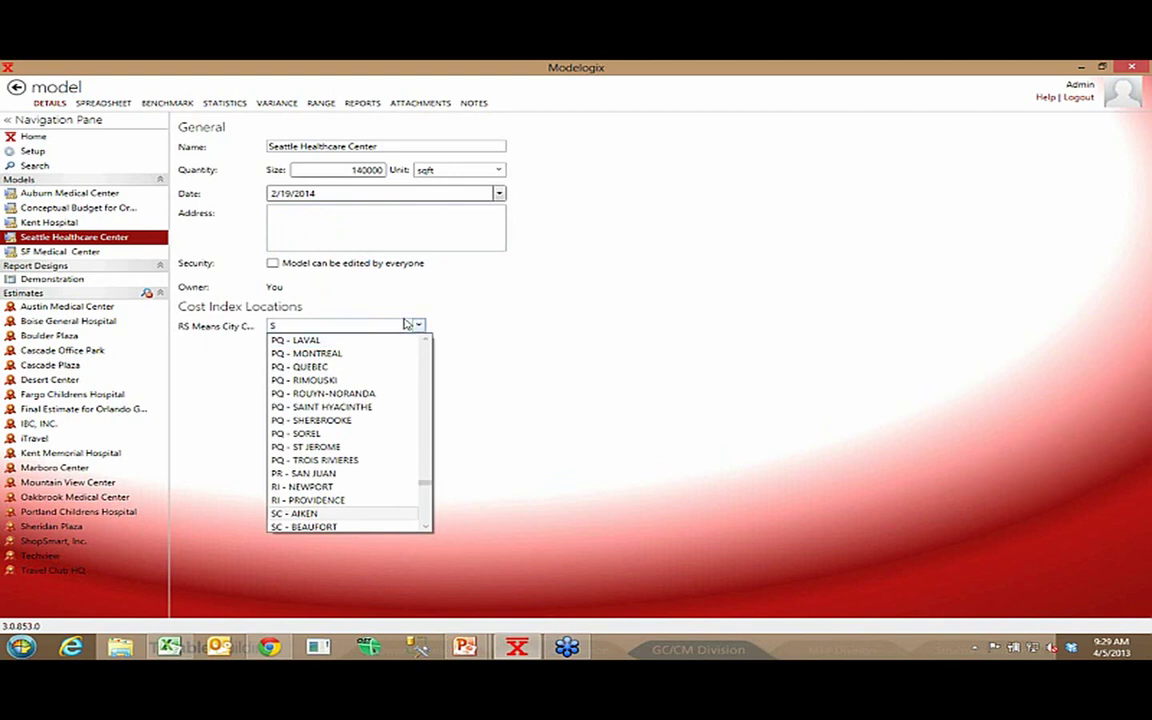
key(BackSpace)
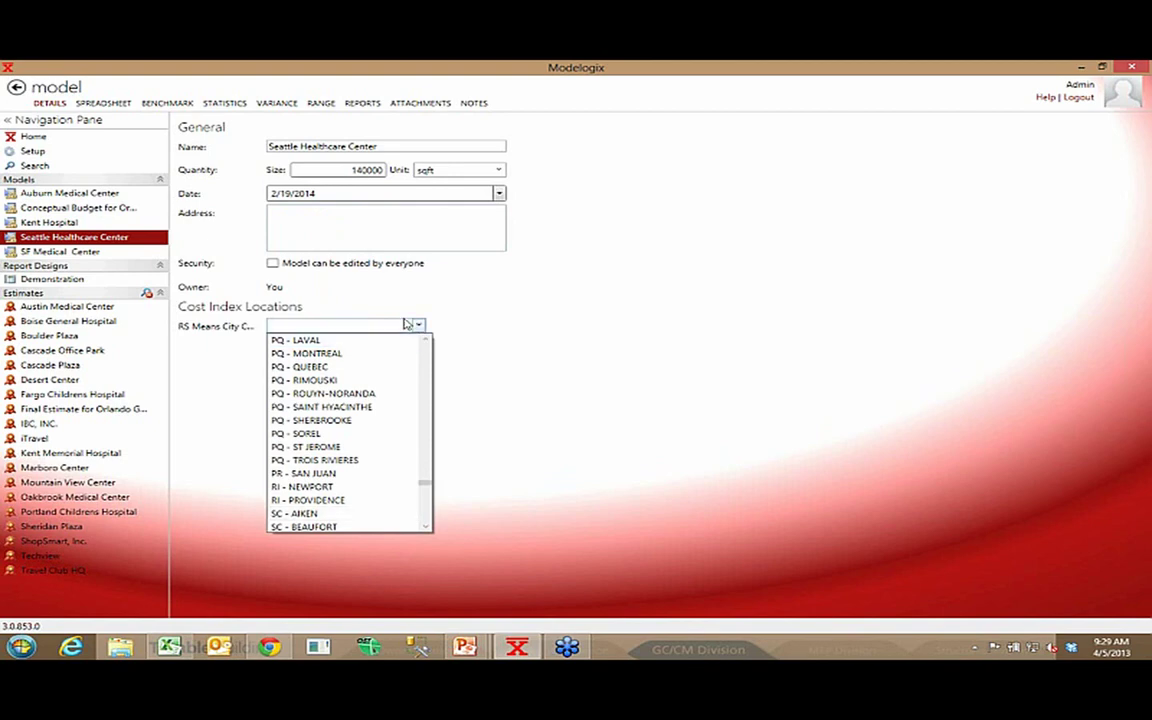
text(WA - CLARKSTON)
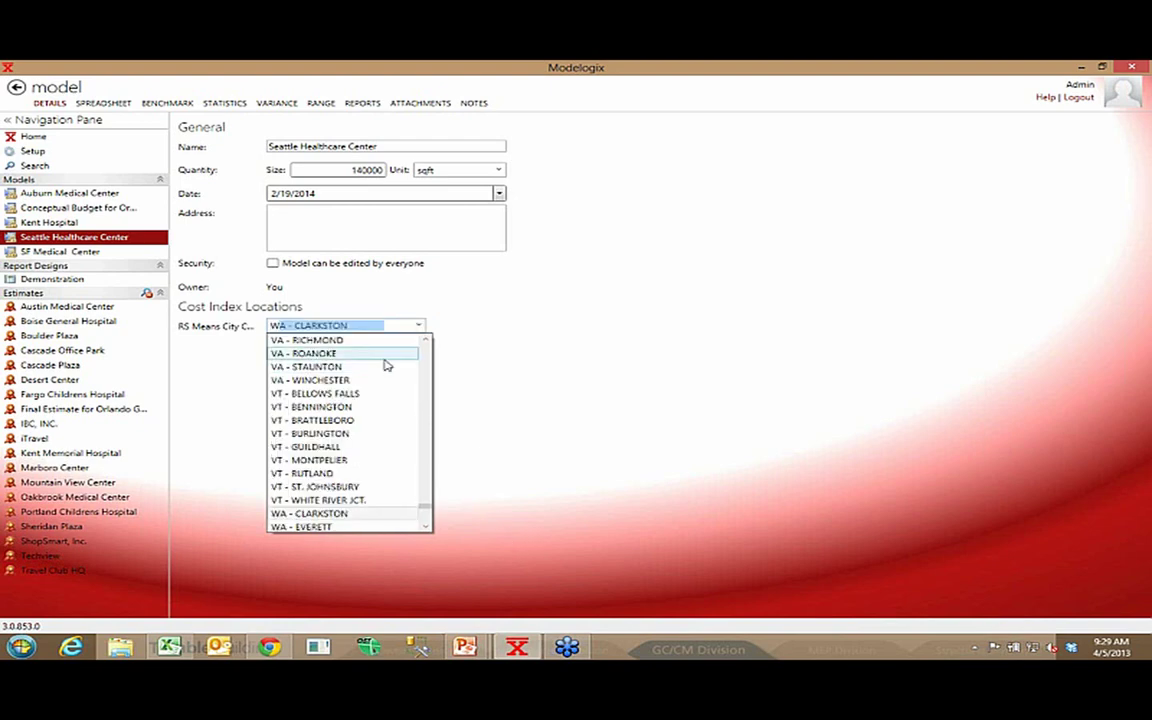
scroll(380, 441, up, 3)
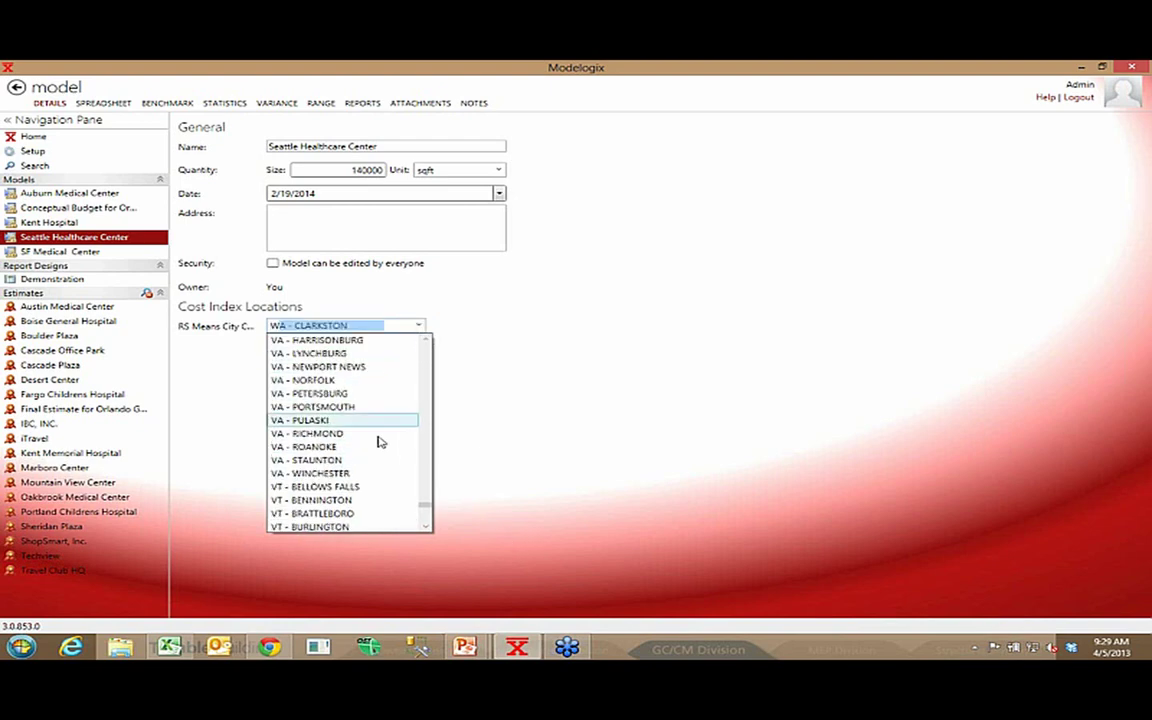
click(427, 527)
click(427, 527)
scroll(391, 509, down, 2)
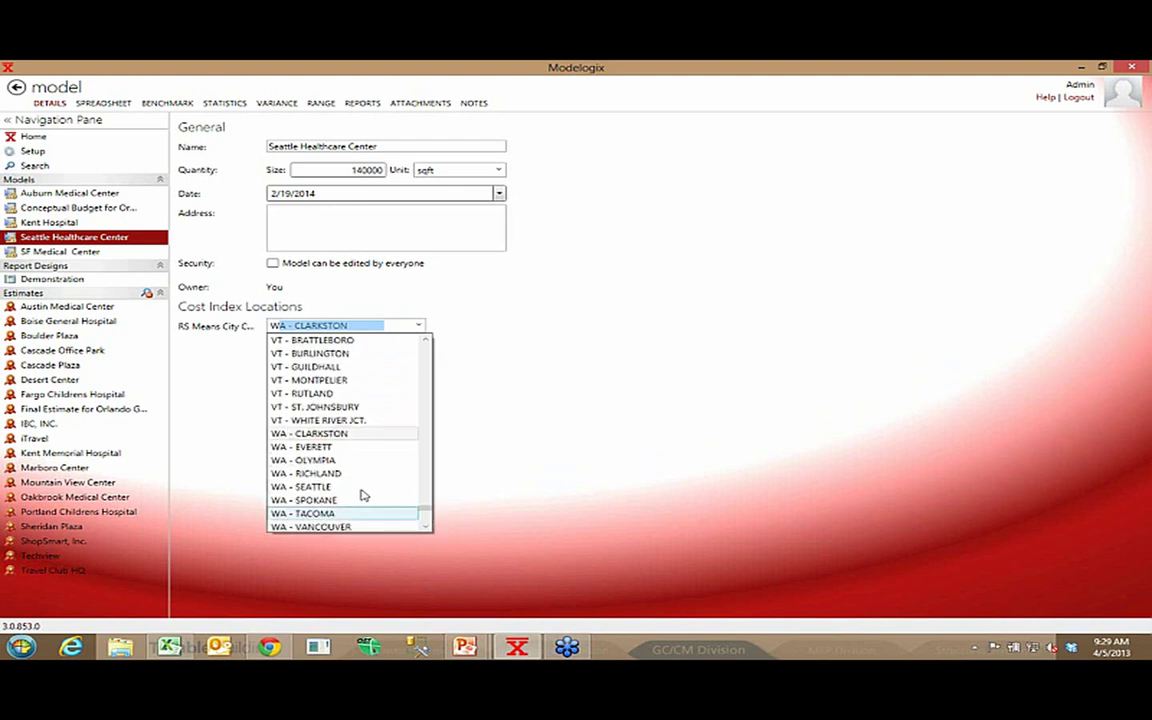
click(363, 493)
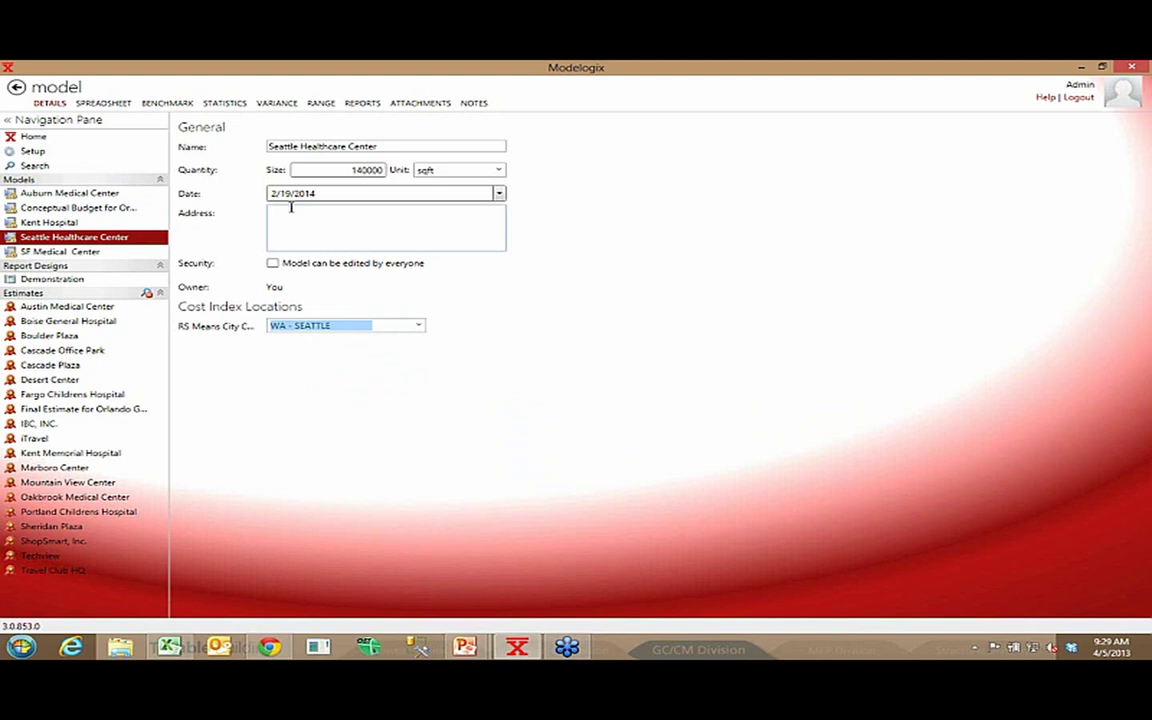
click(120, 107)
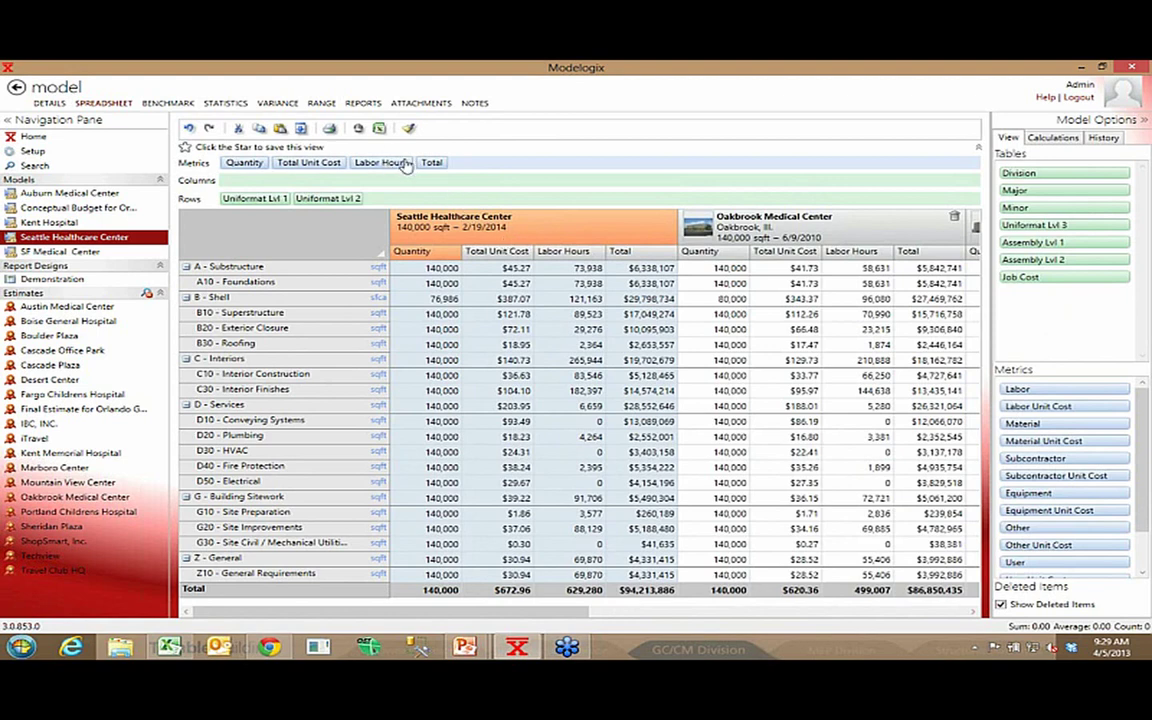
Remove Labor Hours from Metrics and Uniformat Lvl 2 from the Rows bar.
drag(370, 160, 640, 234)
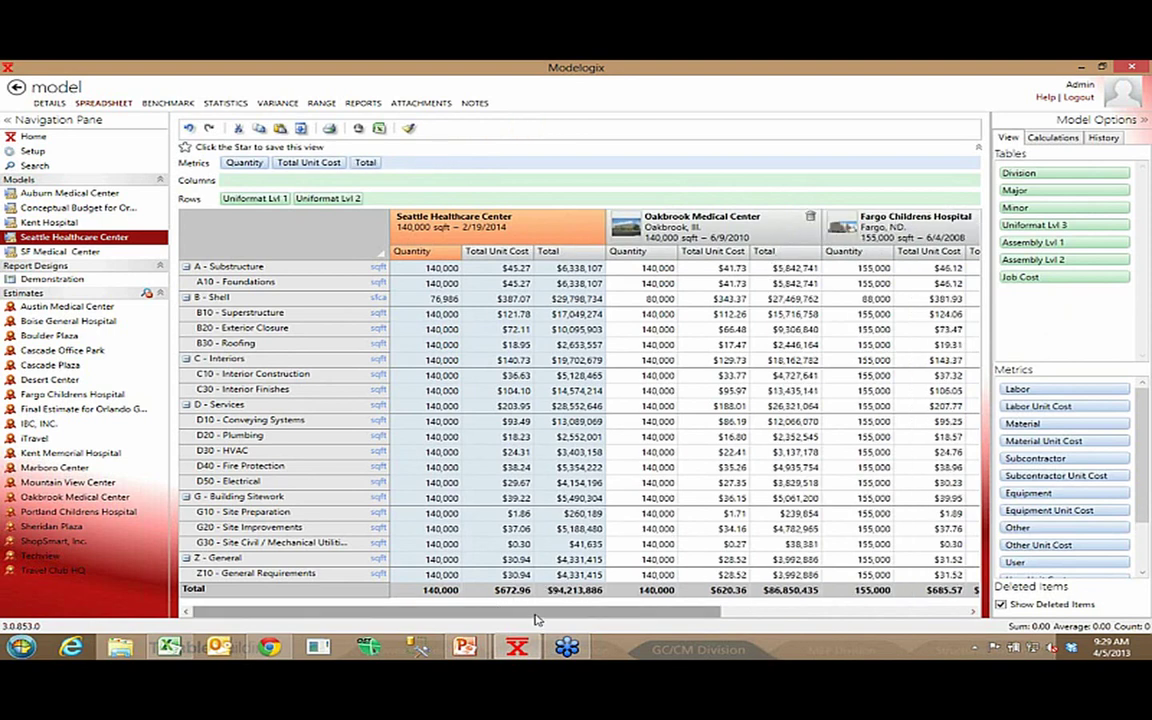
mouse_move(581, 617)
mouse_down()
mouse_move(778, 607)
mouse_move(300, 288)
mouse_up()
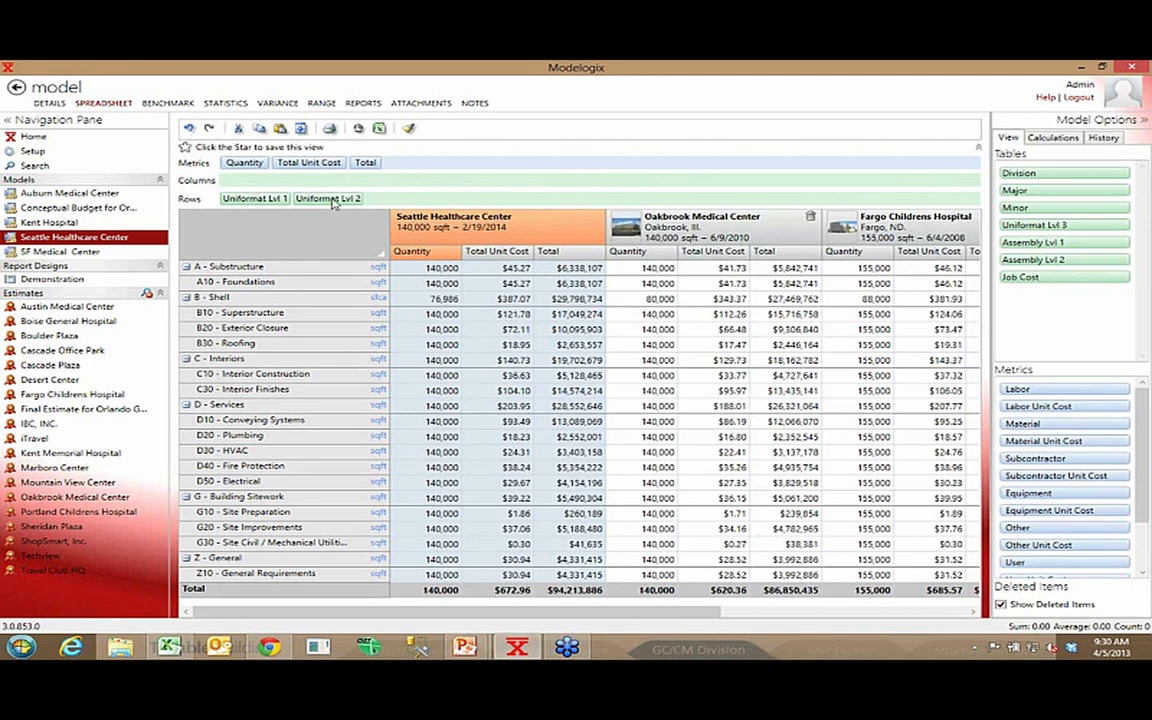
drag(336, 200, 571, 139)
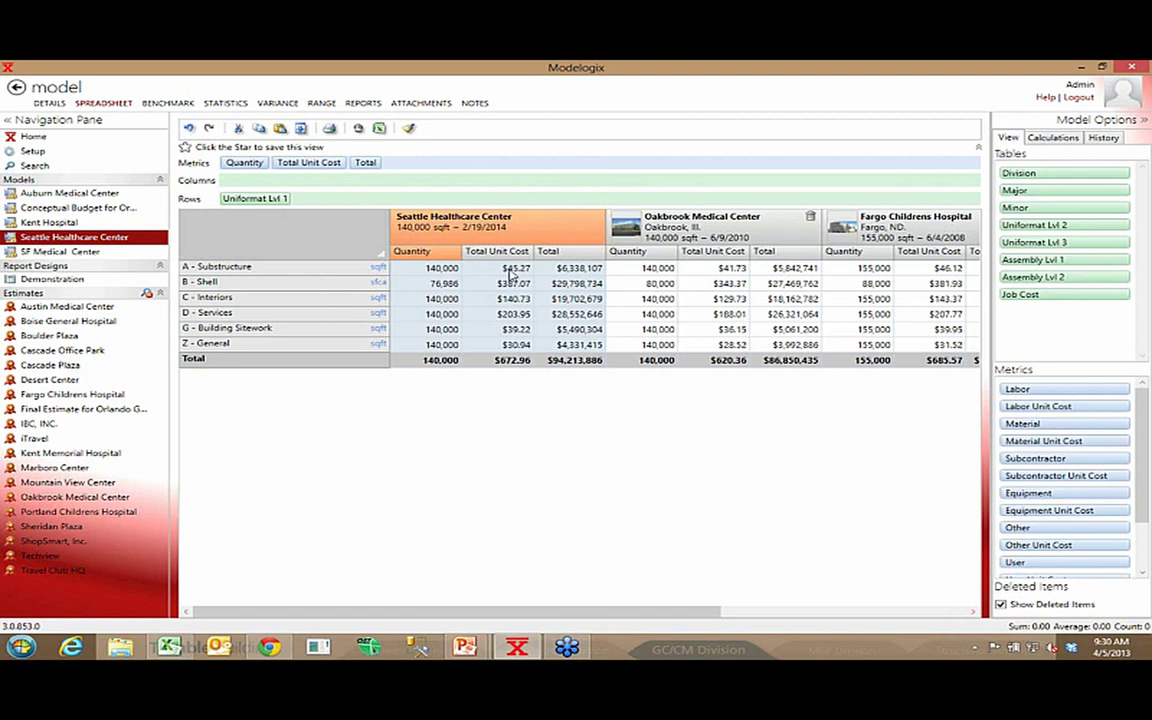
Check the A–D unit costs and quantities, then add Uniformat Lvl 2 after Lvl 1 in Rows.
drag(510, 268, 516, 347)
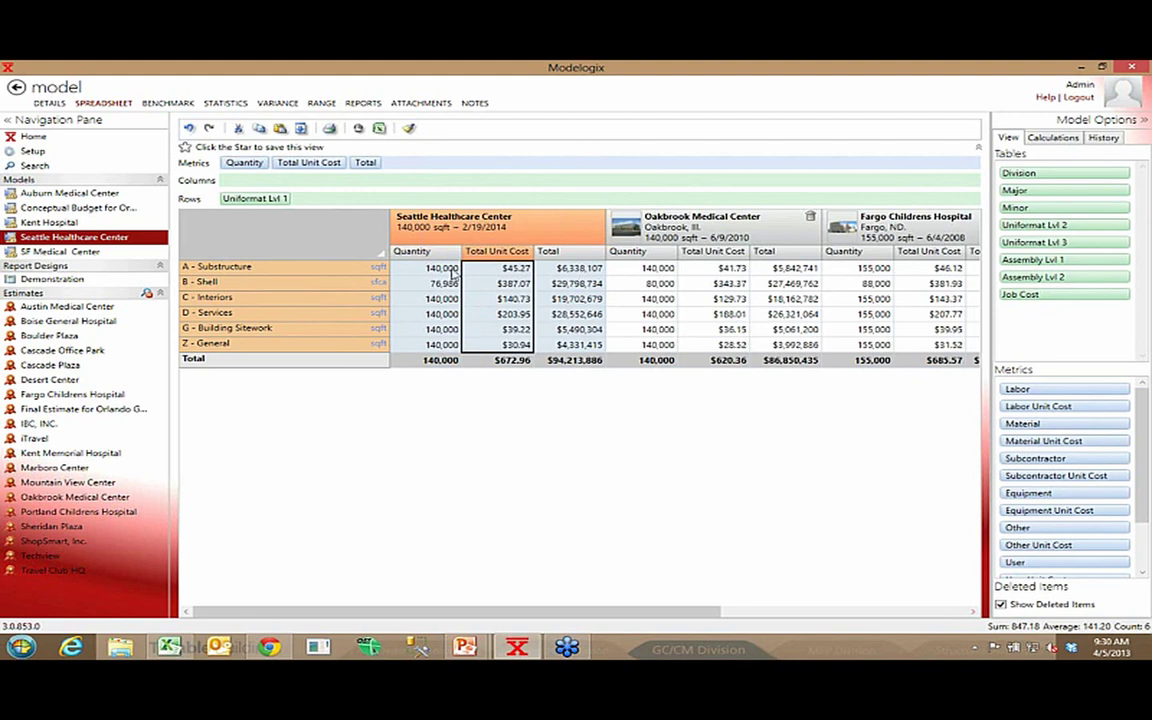
click(438, 269)
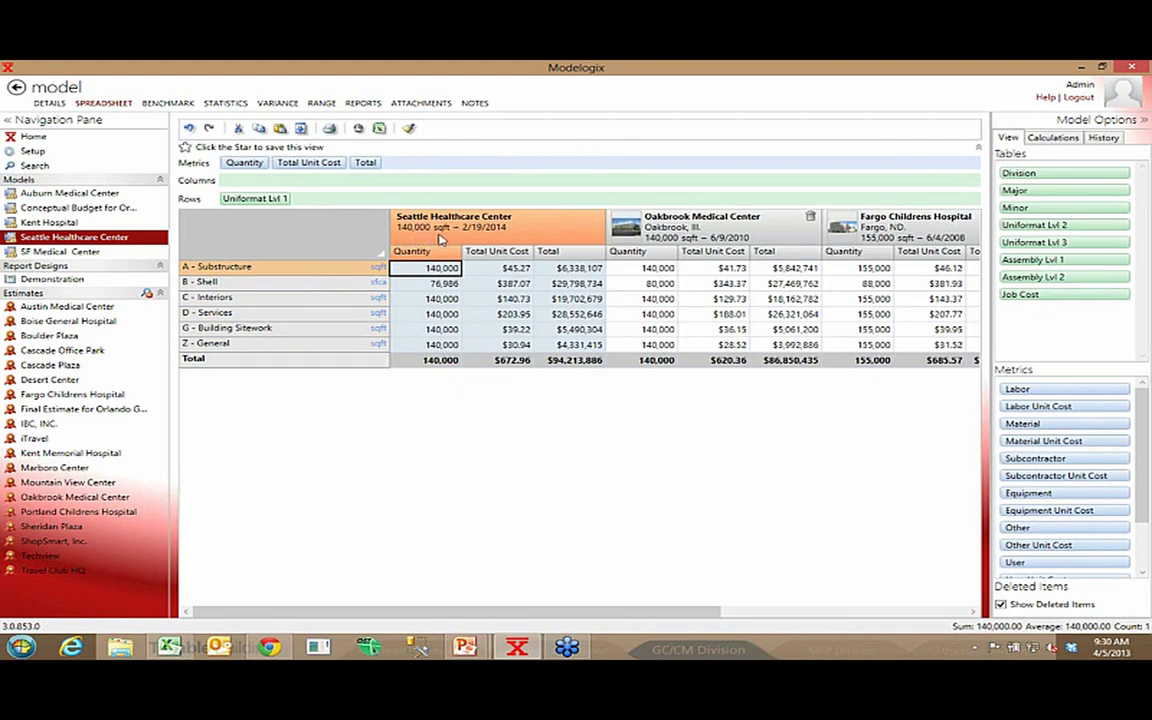
click(430, 284)
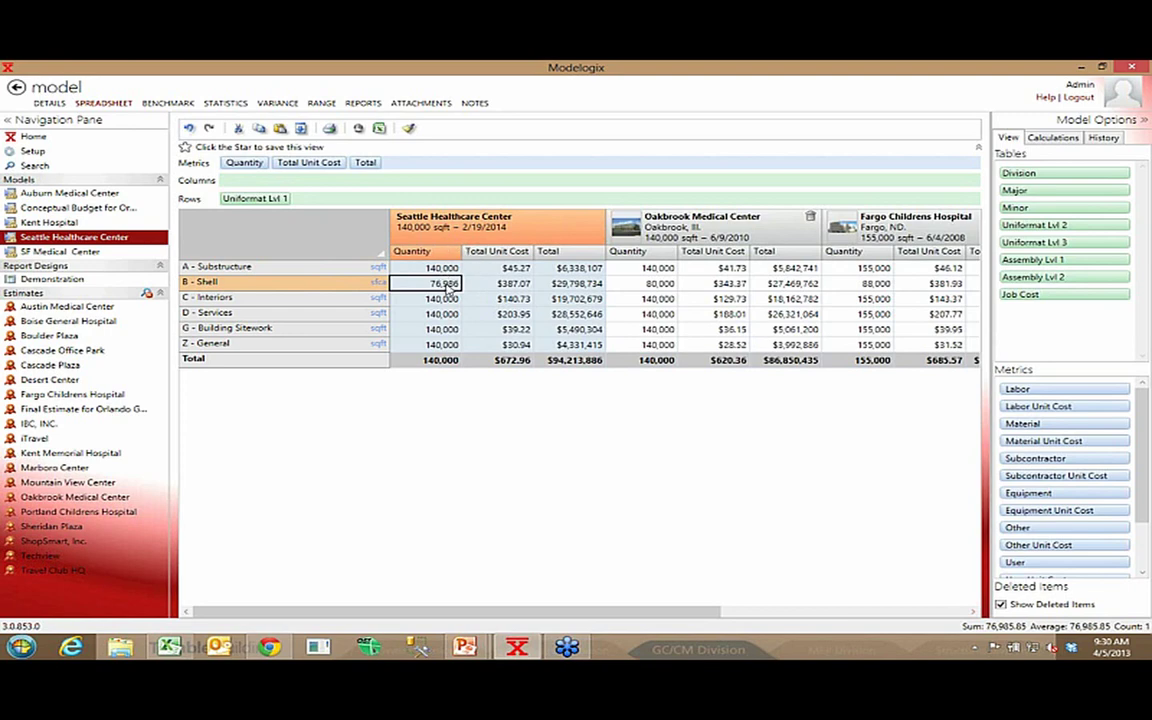
mouse_move(380, 290)
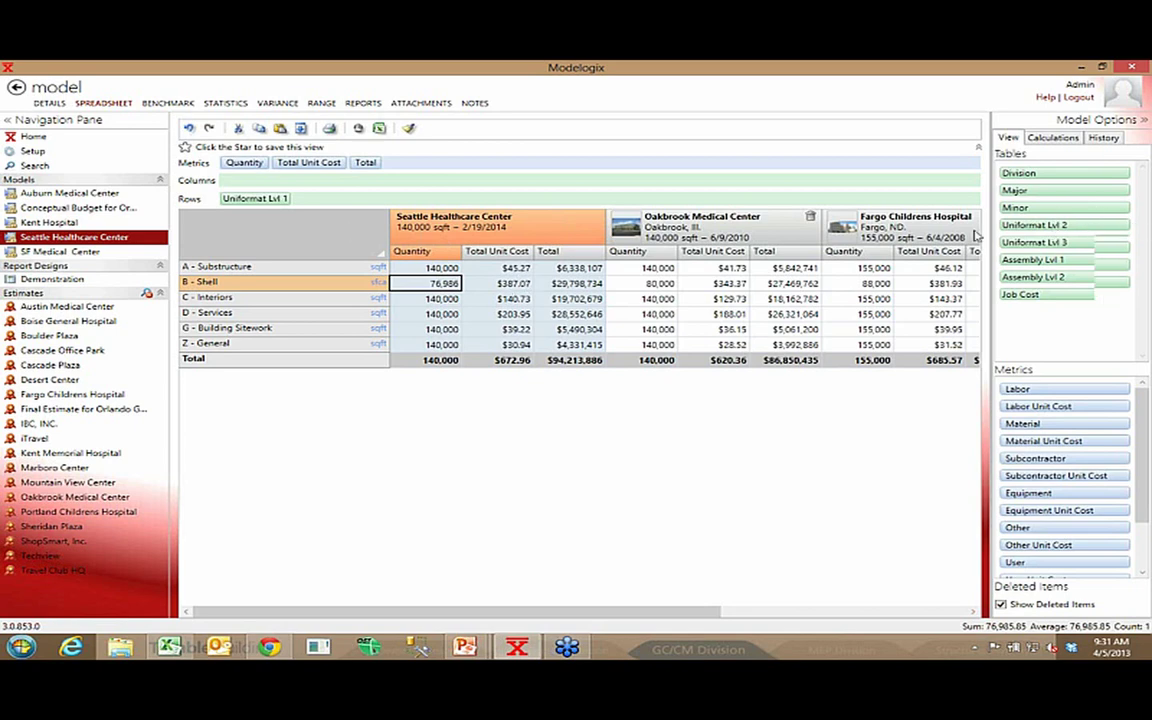
drag(900, 237, 399, 198)
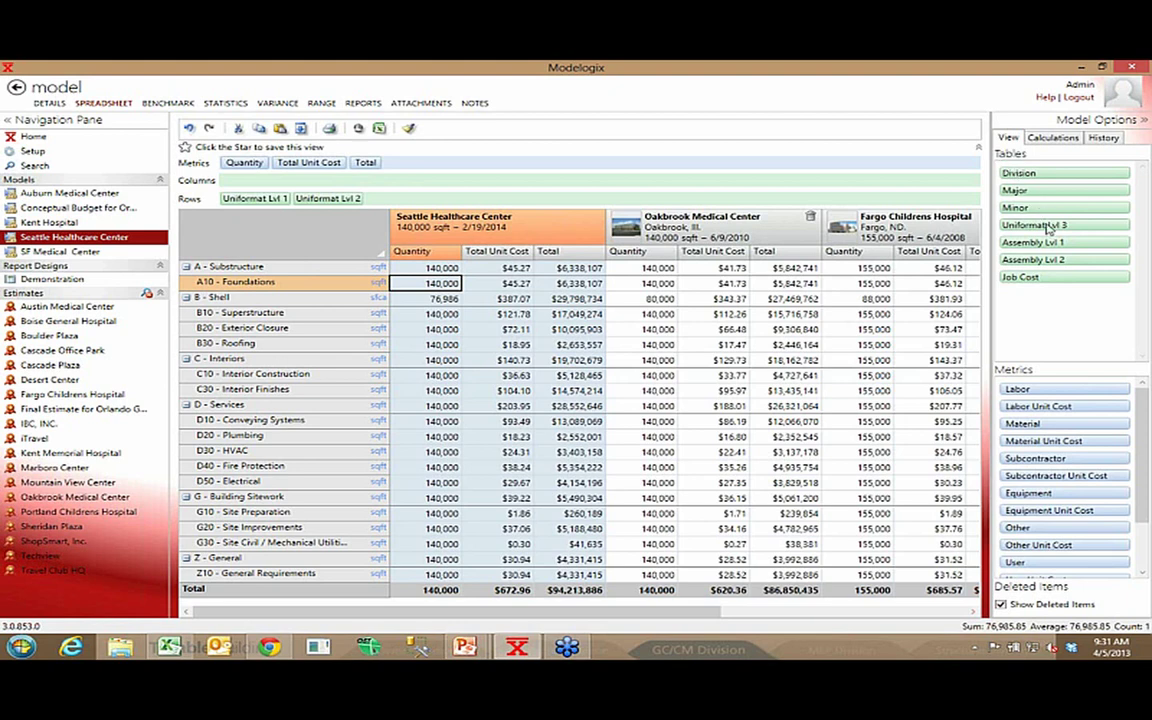
drag(1048, 230, 517, 200)
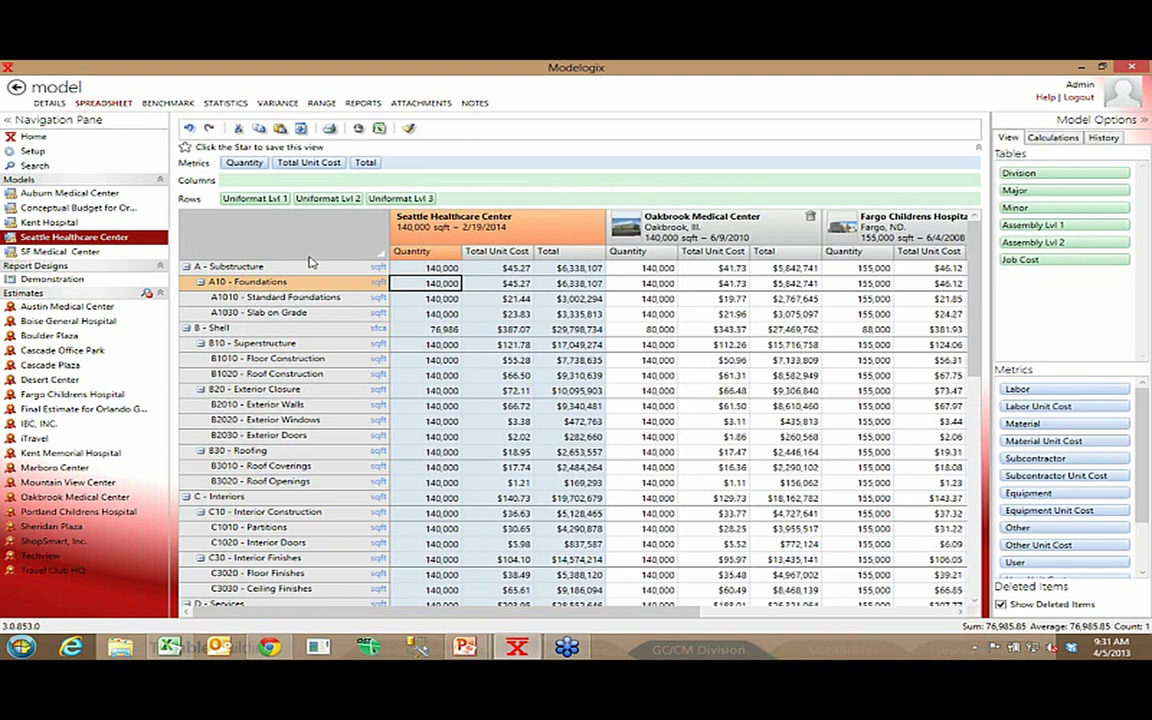
drag(403, 201, 560, 117)
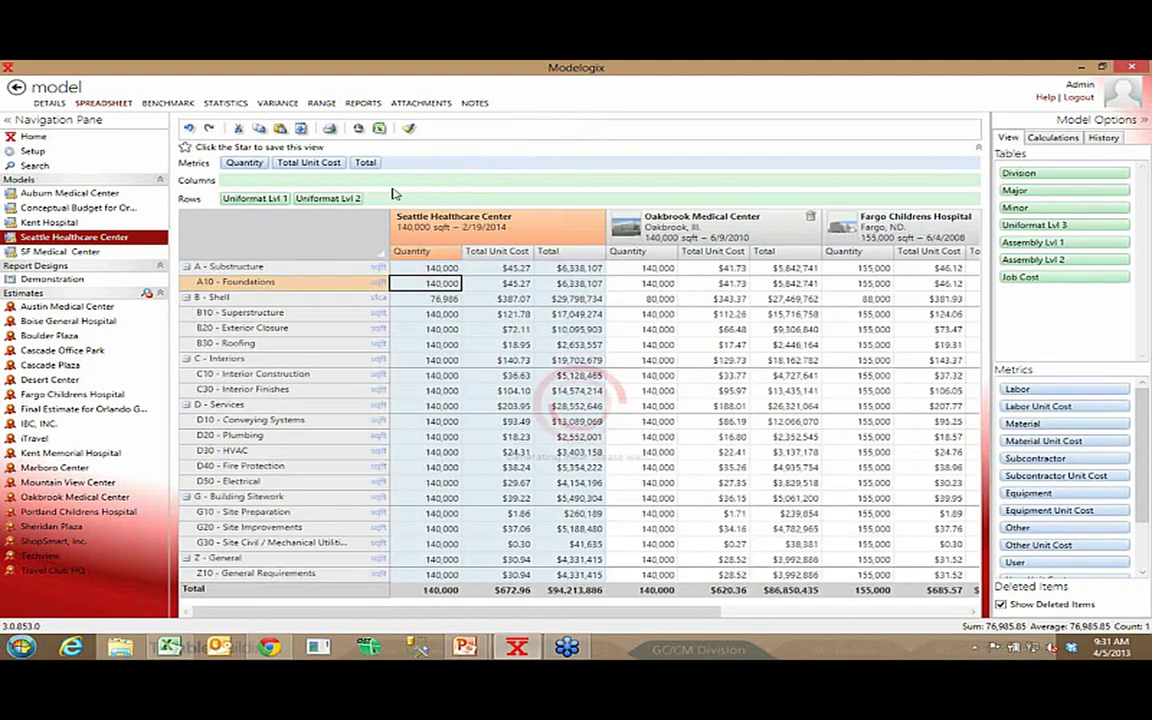
Replace the Uniformat Lvl 1 and Lvl 2 row groupings with Division then Major.
drag(330, 198, 580, 150)
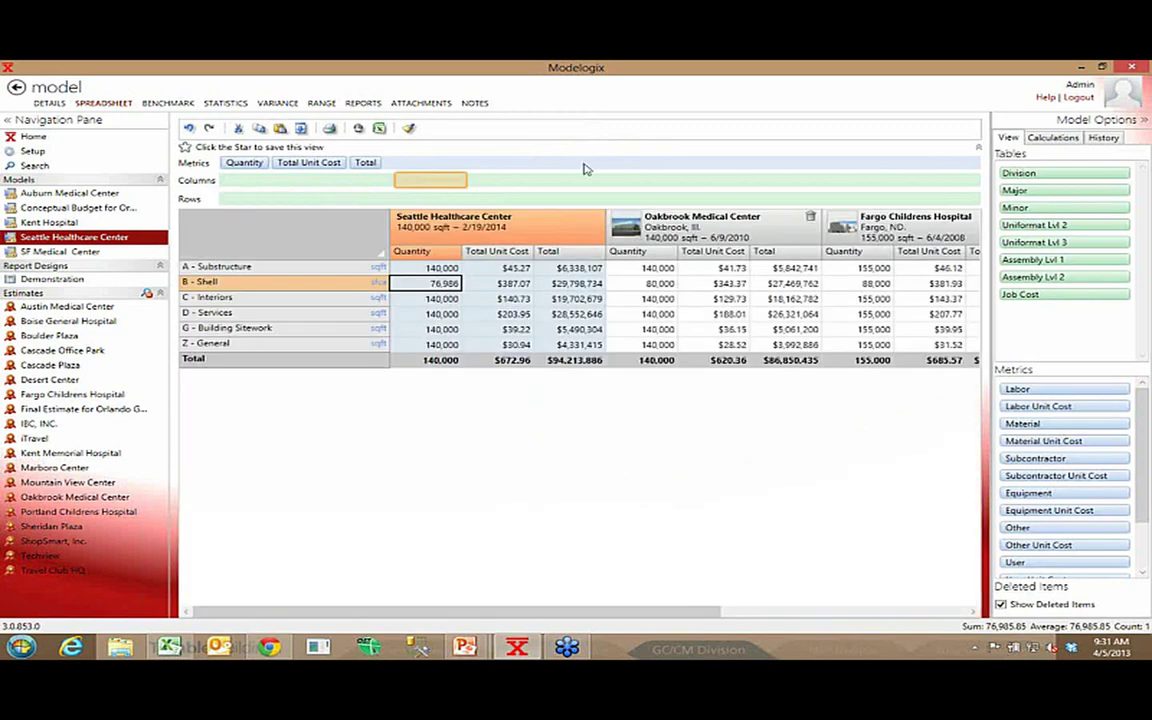
drag(255, 198, 720, 147)
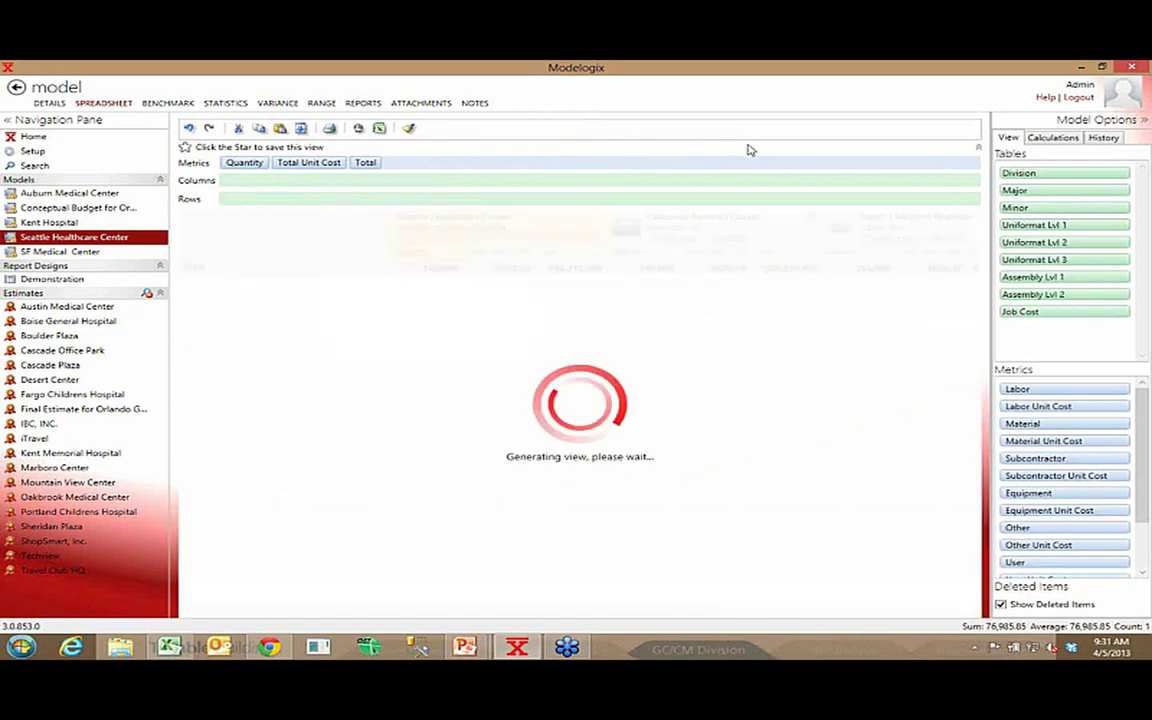
drag(1045, 177, 628, 200)
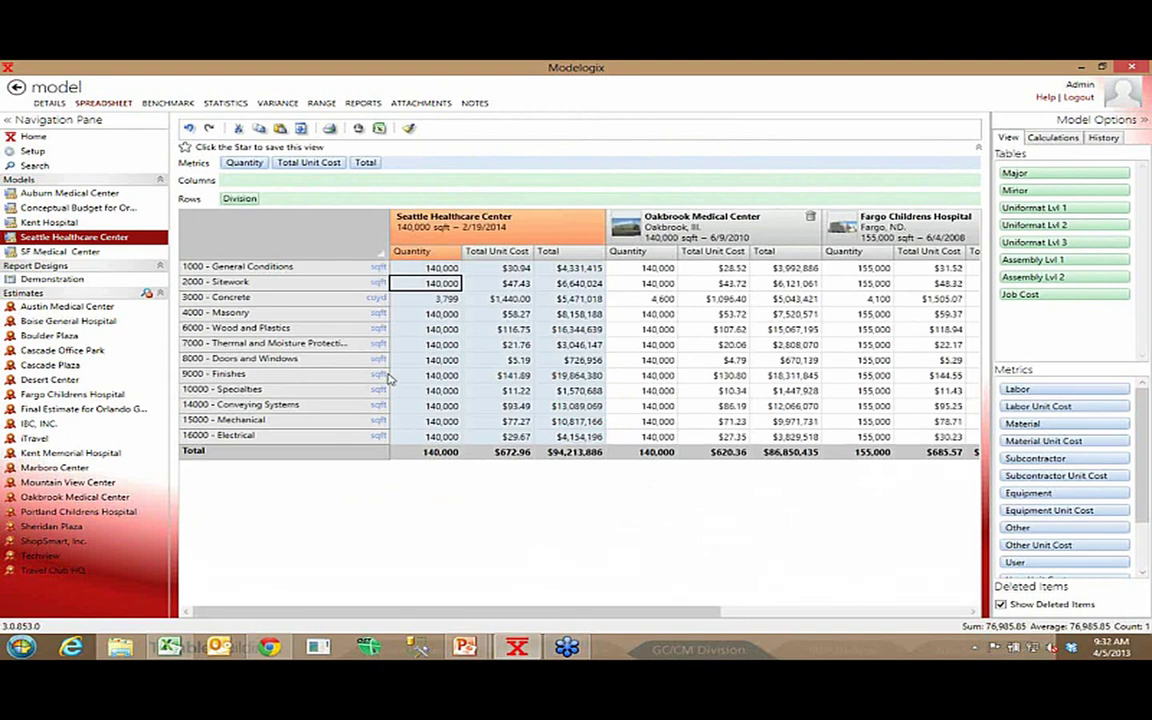
drag(1015, 173, 603, 203)
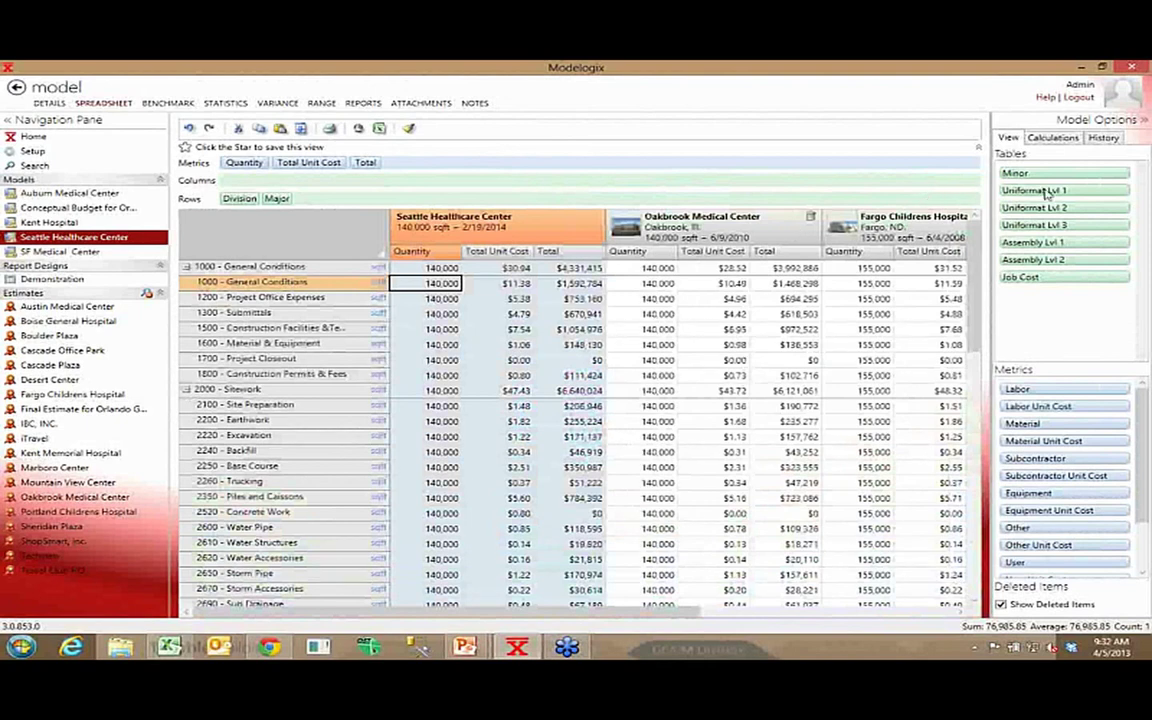
Add Minor after Major on the Rows bar, then switch to the exported Excel workbook.
mouse_move(1020, 175)
mouse_down()
mouse_move(900, 165)
mouse_move(625, 206)
mouse_move(561, 200)
mouse_up()
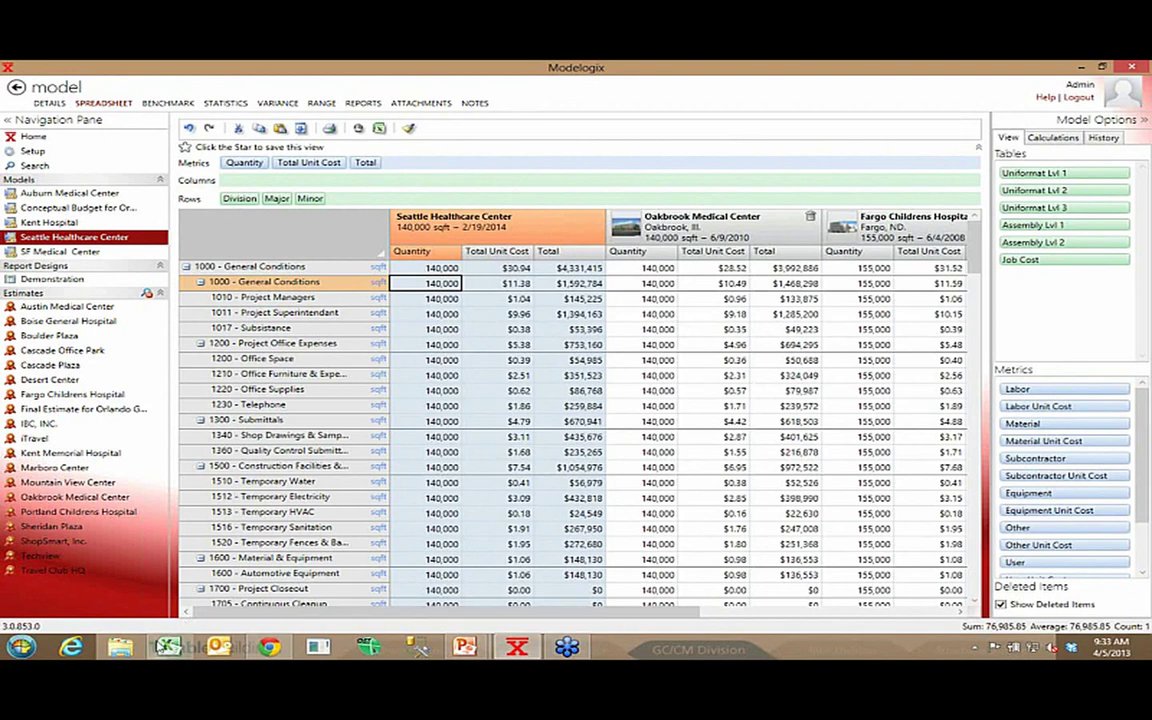
click(168, 648)
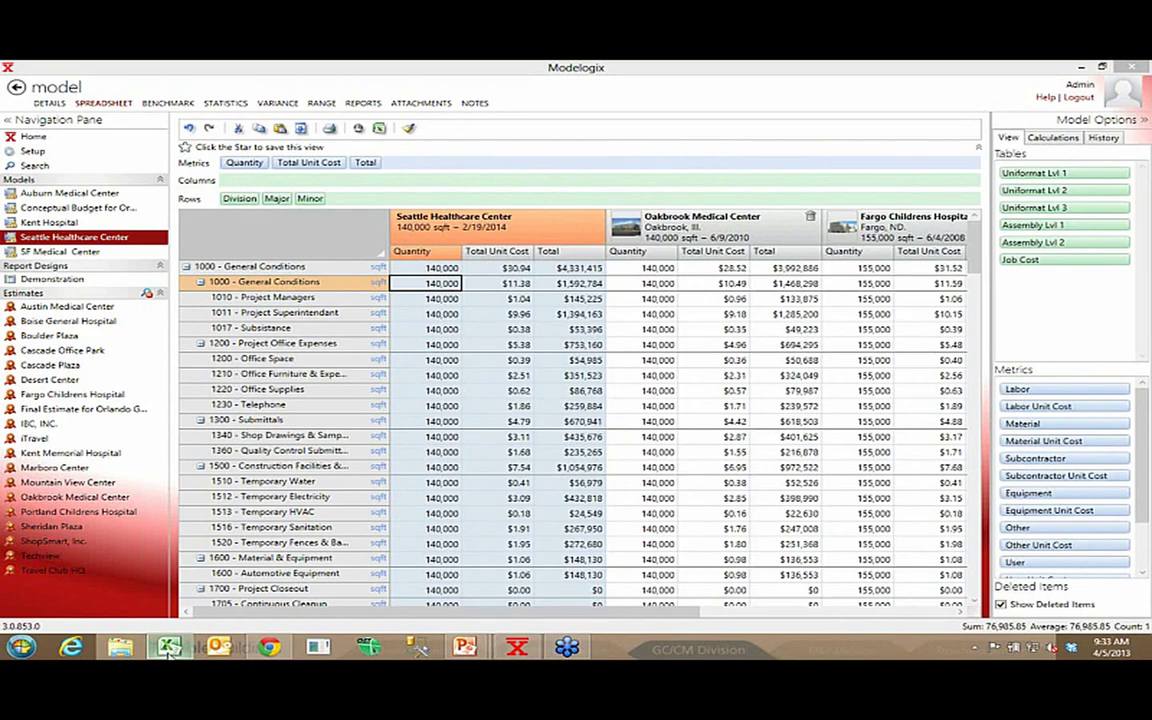
click(168, 648)
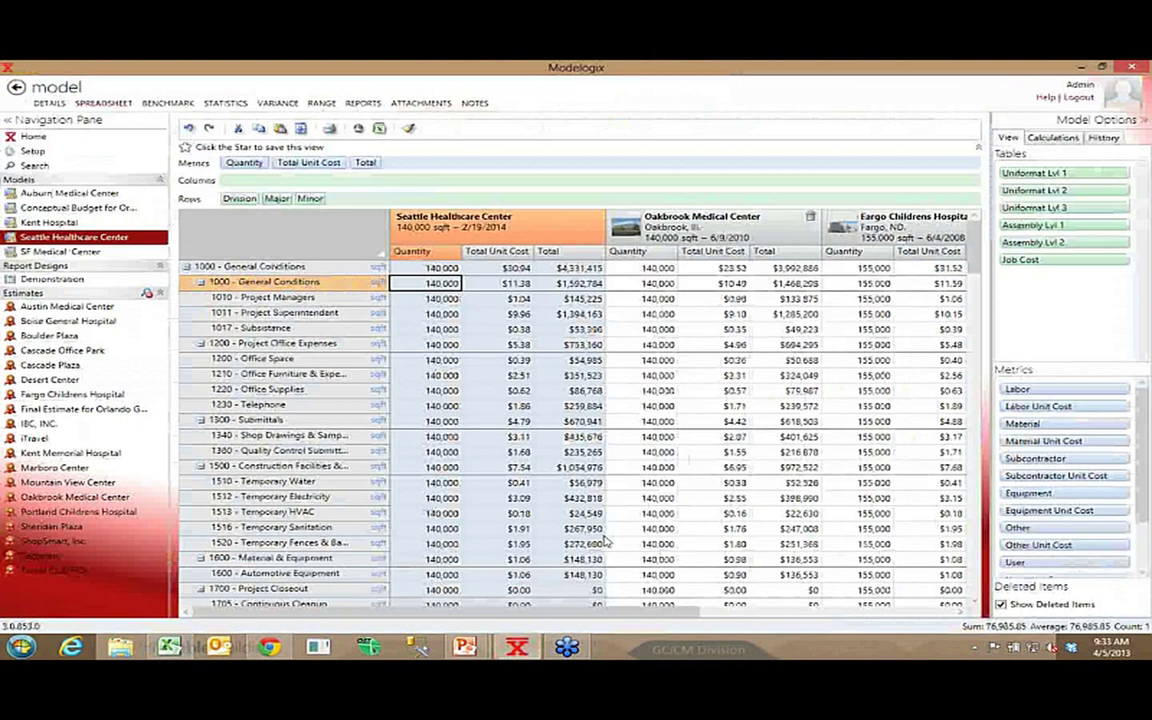
click(1083, 70)
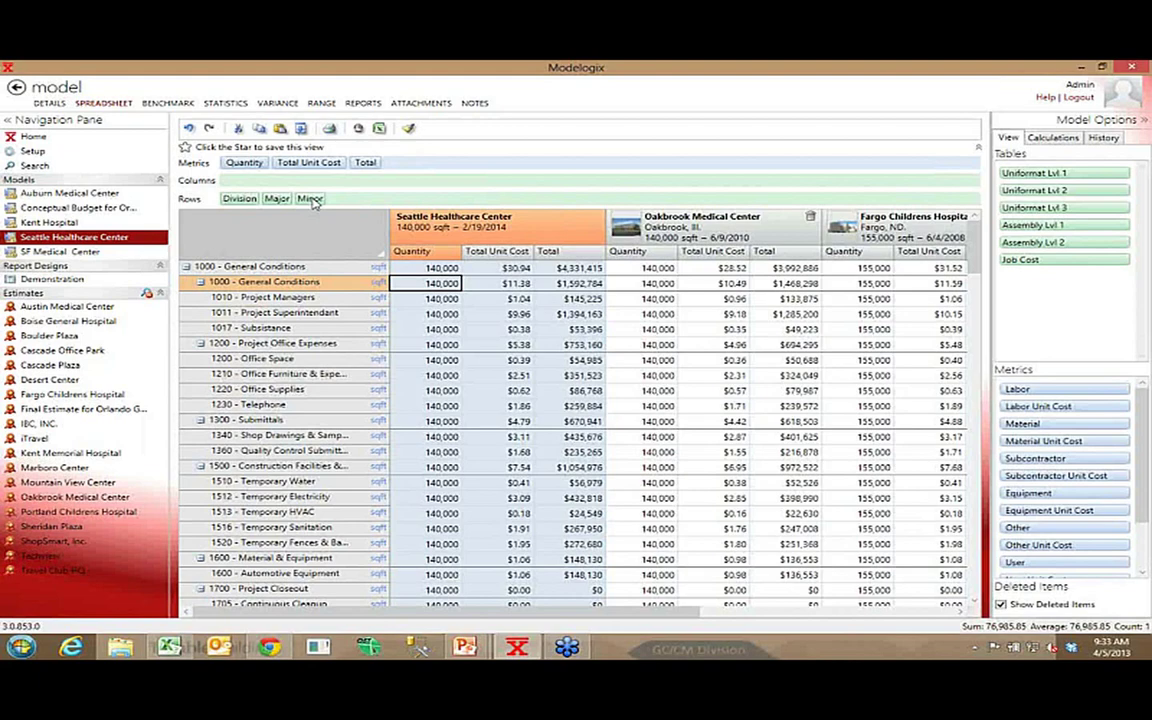
Drop Minor and Major from Rows and place Uniformat Lvl 1 ahead of Division.
drag(312, 200, 395, 180)
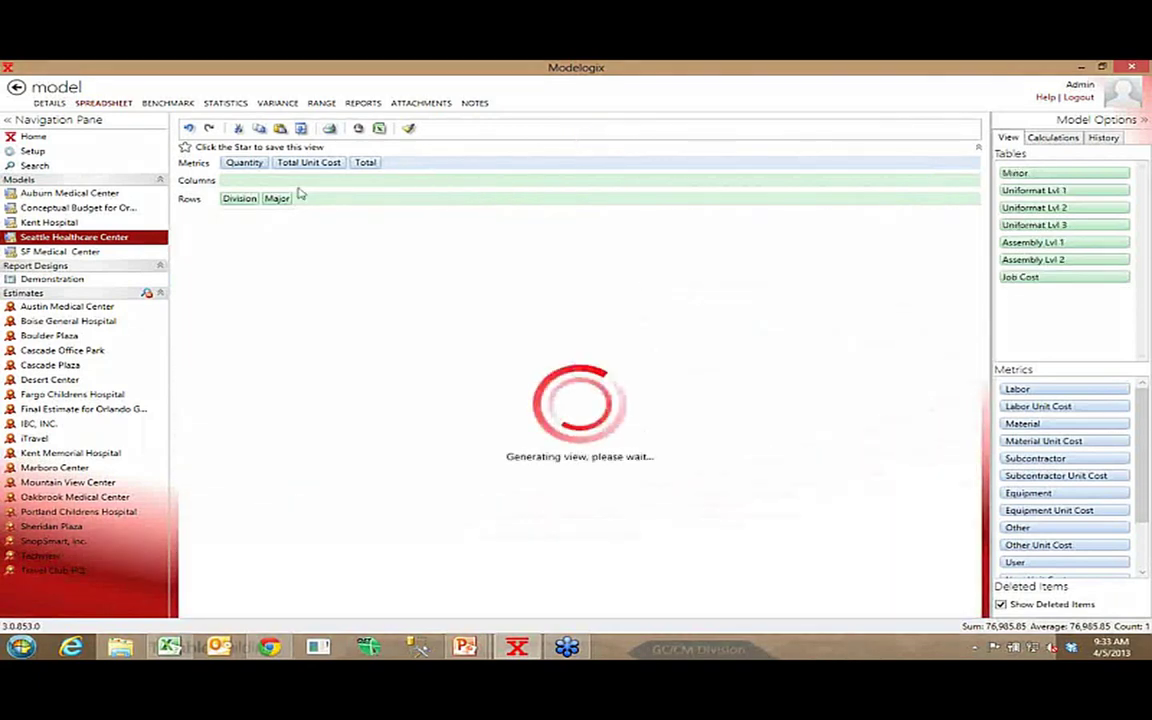
drag(277, 198, 288, 181)
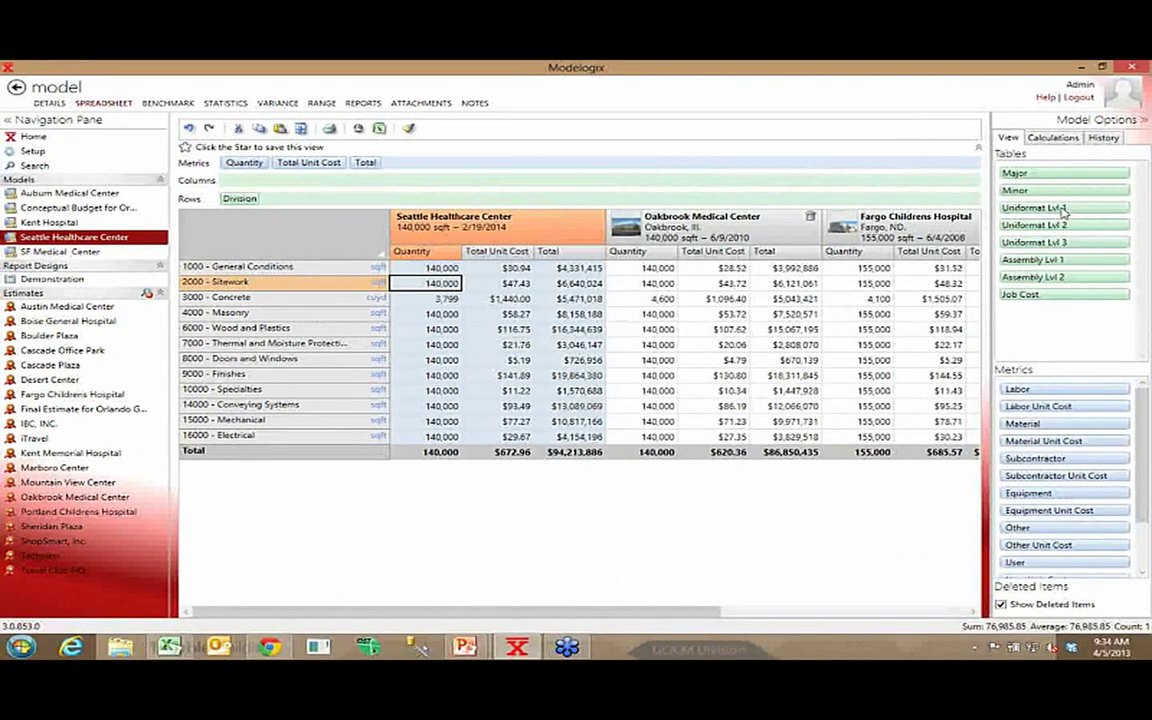
drag(1063, 208, 240, 198)
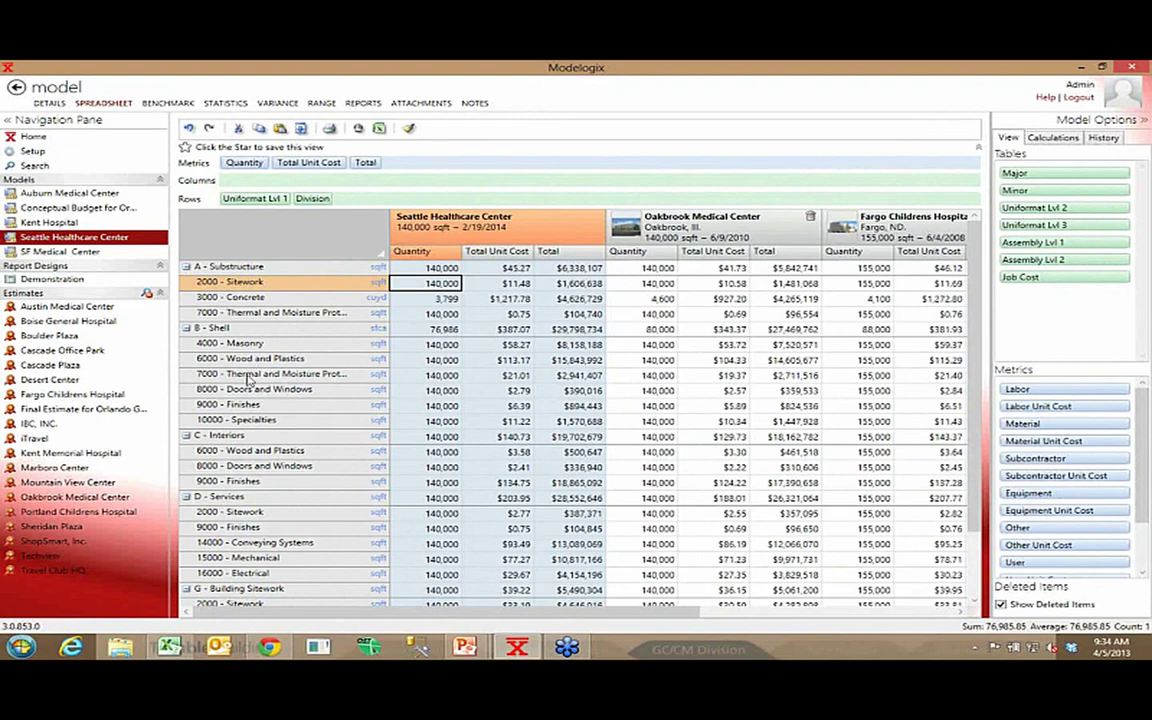
Remove Division from the rows, leaving only the six Uniformat Lvl 1 groups.
click(240, 313)
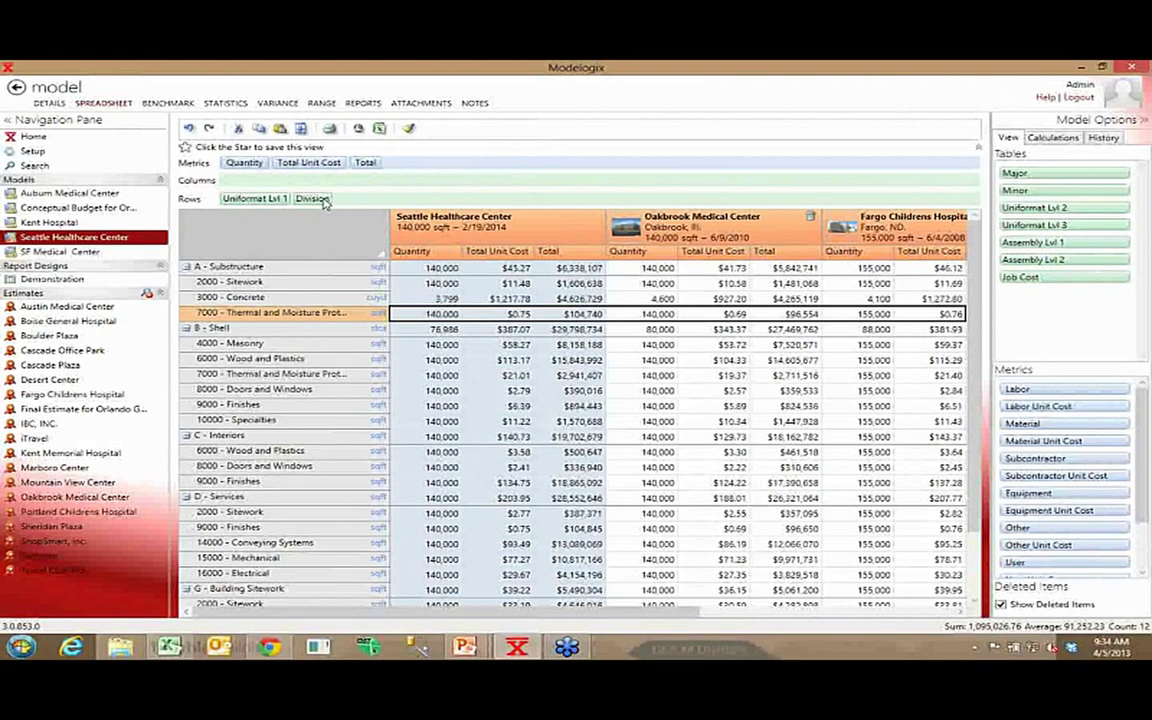
drag(324, 200, 592, 127)
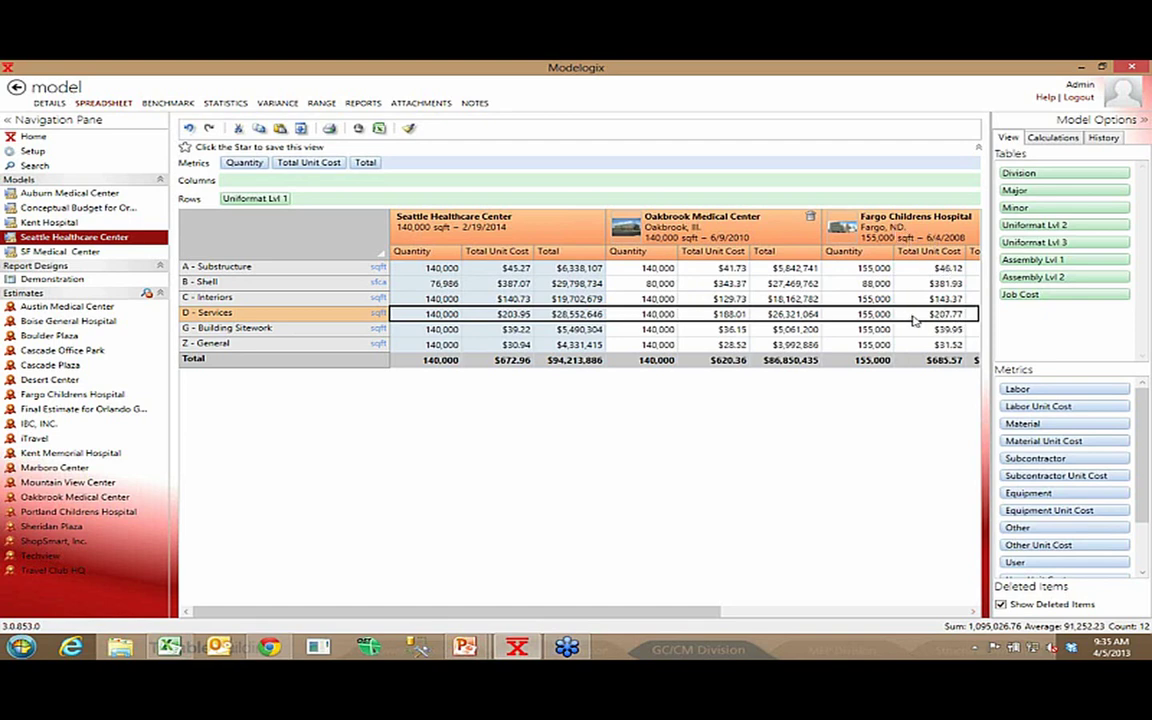
Narrow the navigation pane, then widen it beyond its original width to show fuller names.
click(920, 298)
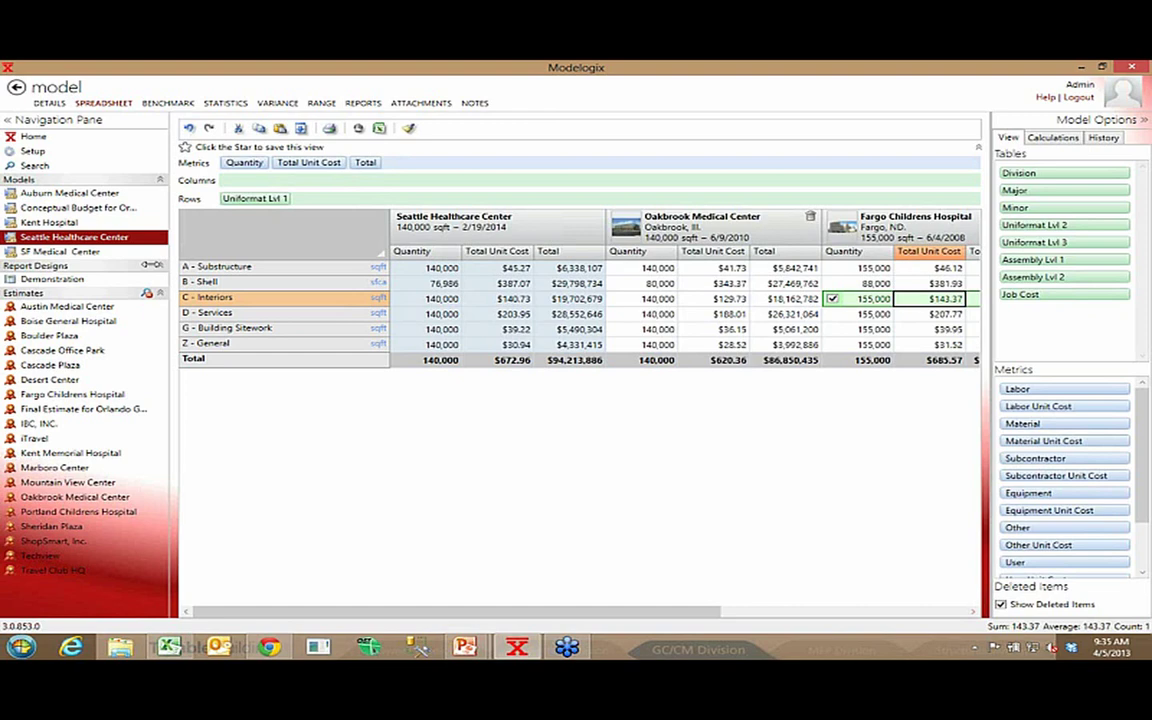
drag(150, 264, 48, 281)
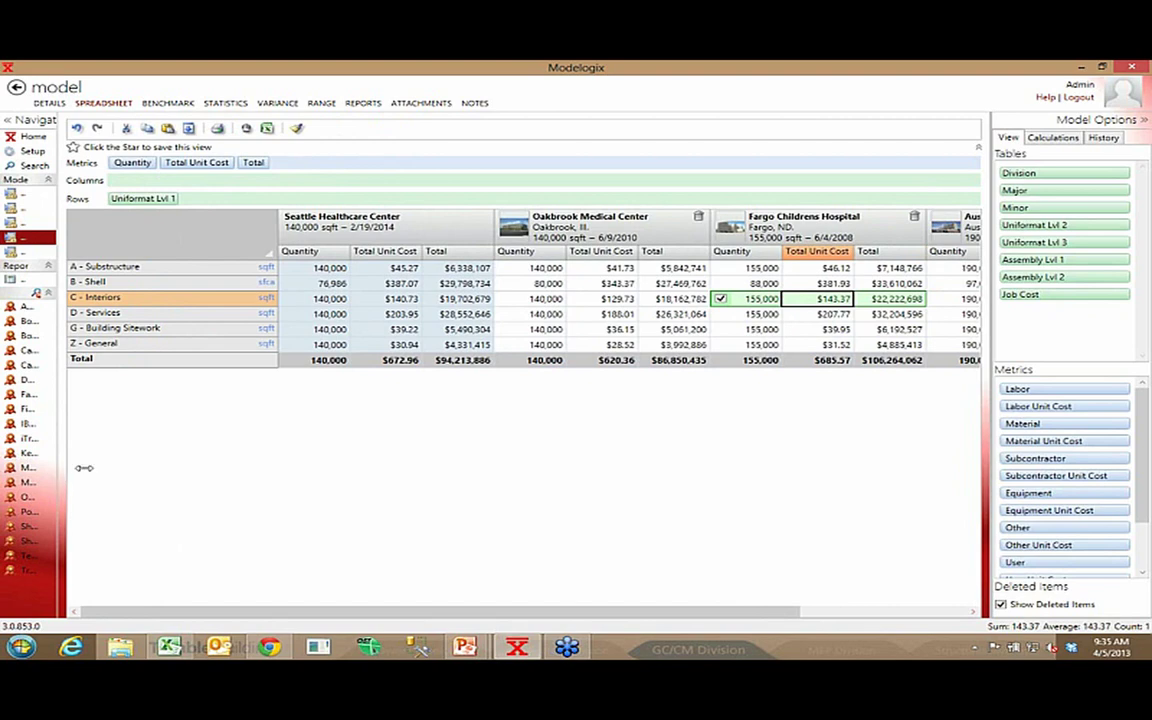
drag(84, 467, 182, 467)
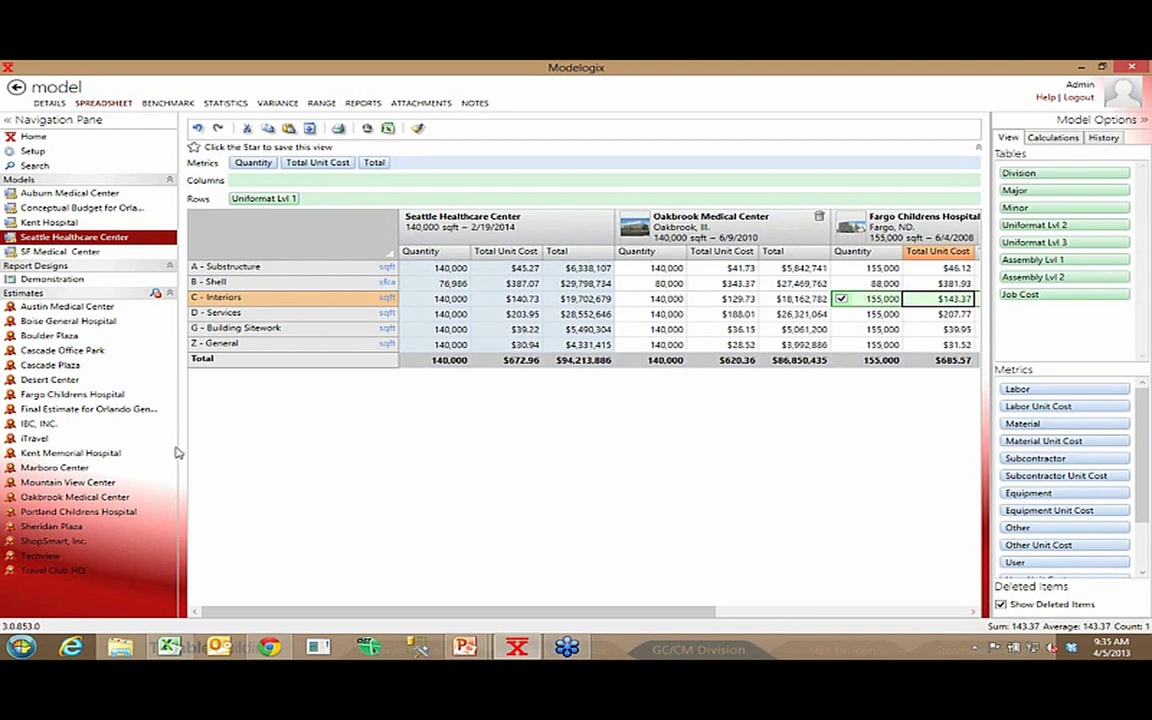
Open Fargo Childrens Hospital's attachments and preview Soil Report.pdf, then plotplan.pdf.
click(88, 396)
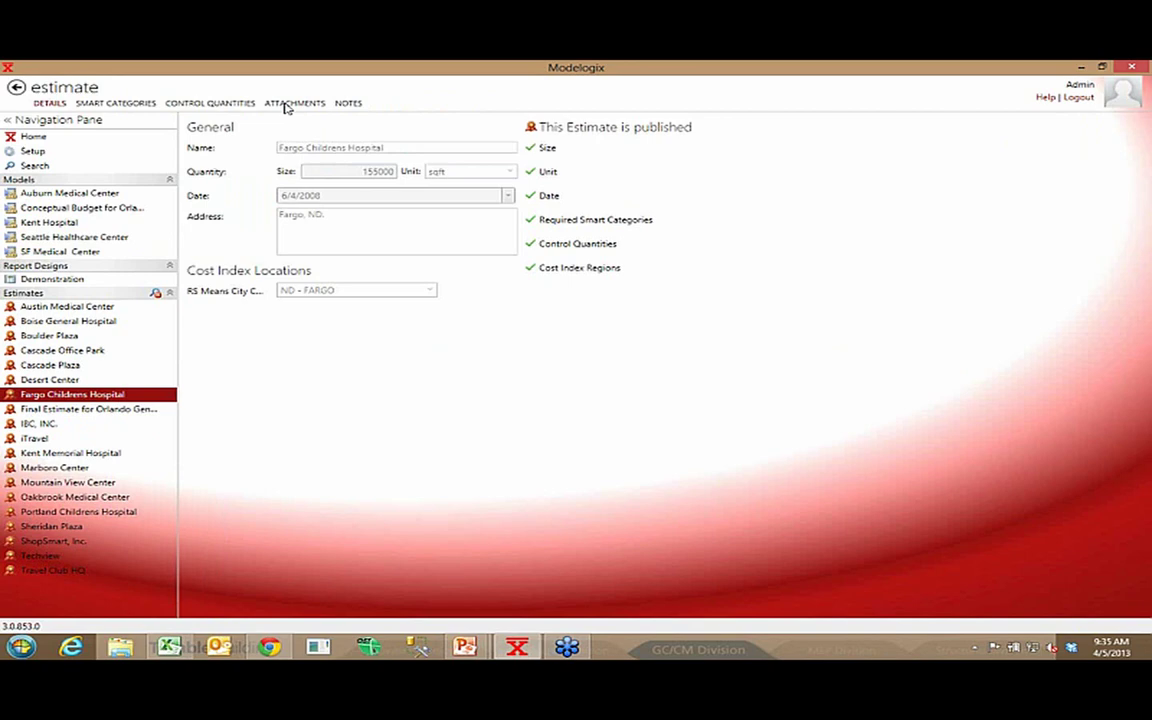
click(285, 105)
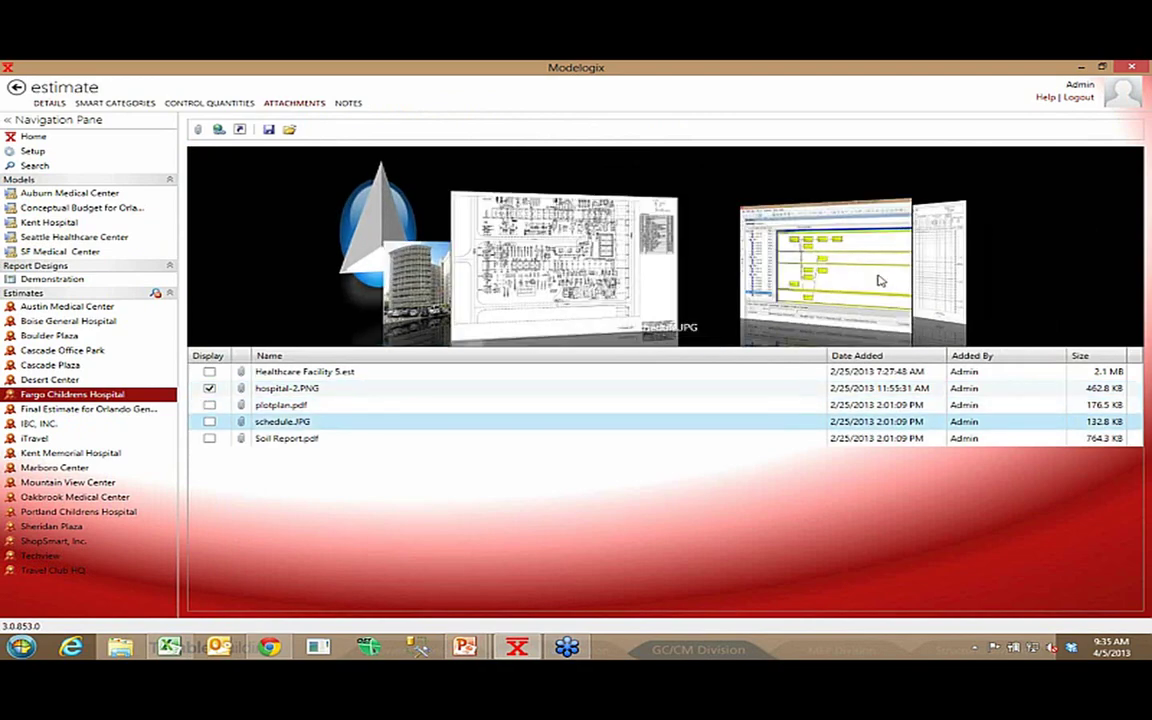
click(880, 281)
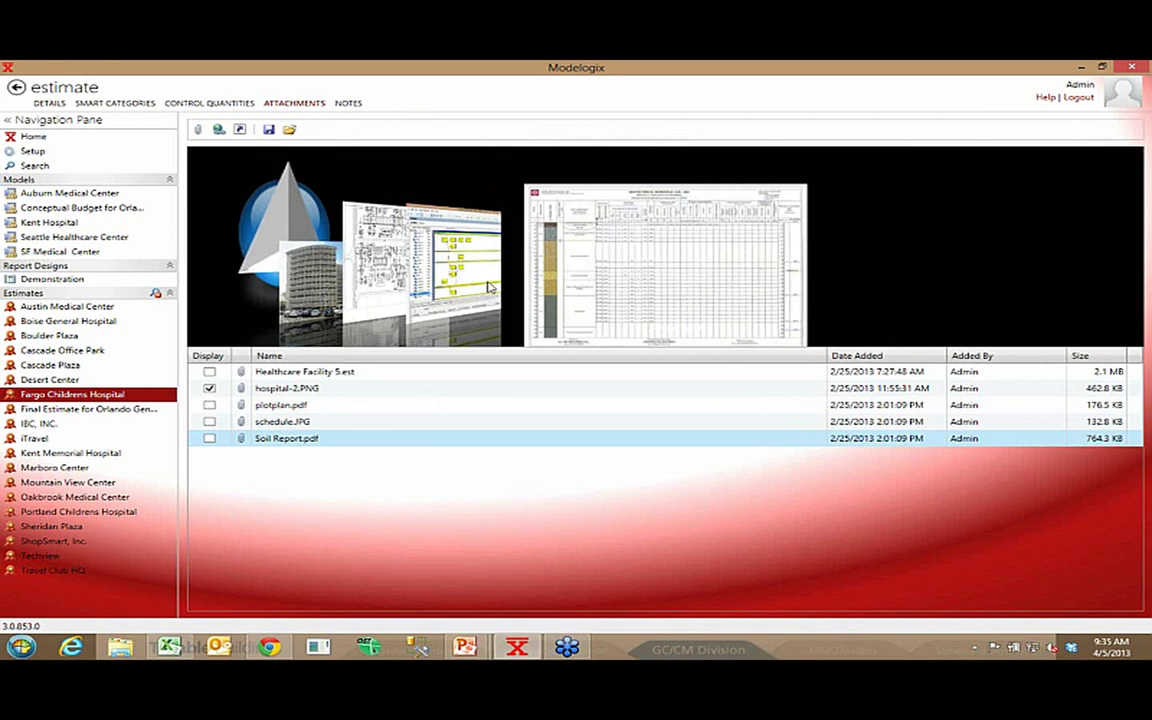
click(354, 260)
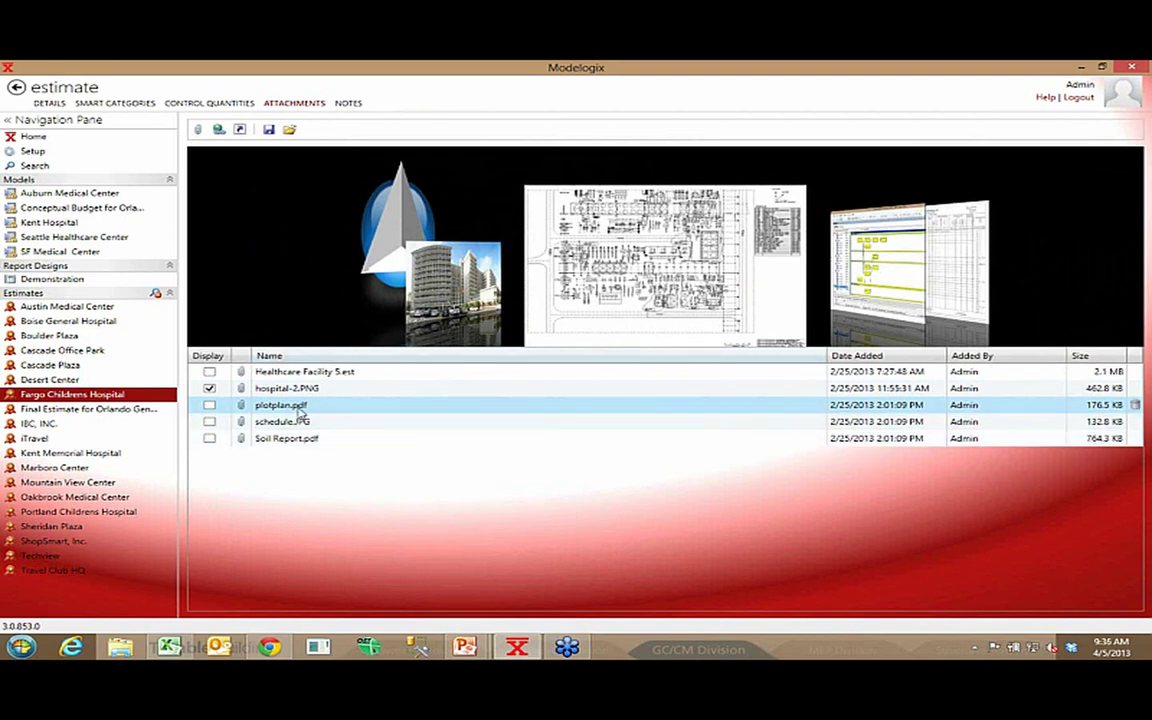
double_click(298, 408)
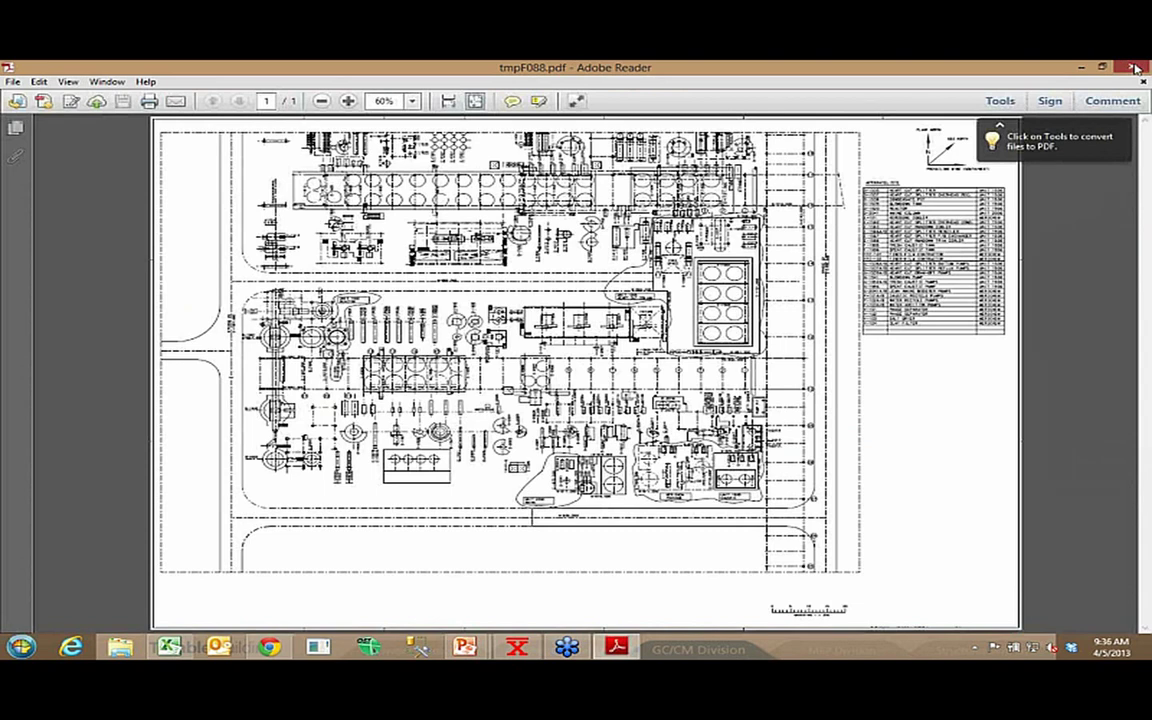
click(1134, 67)
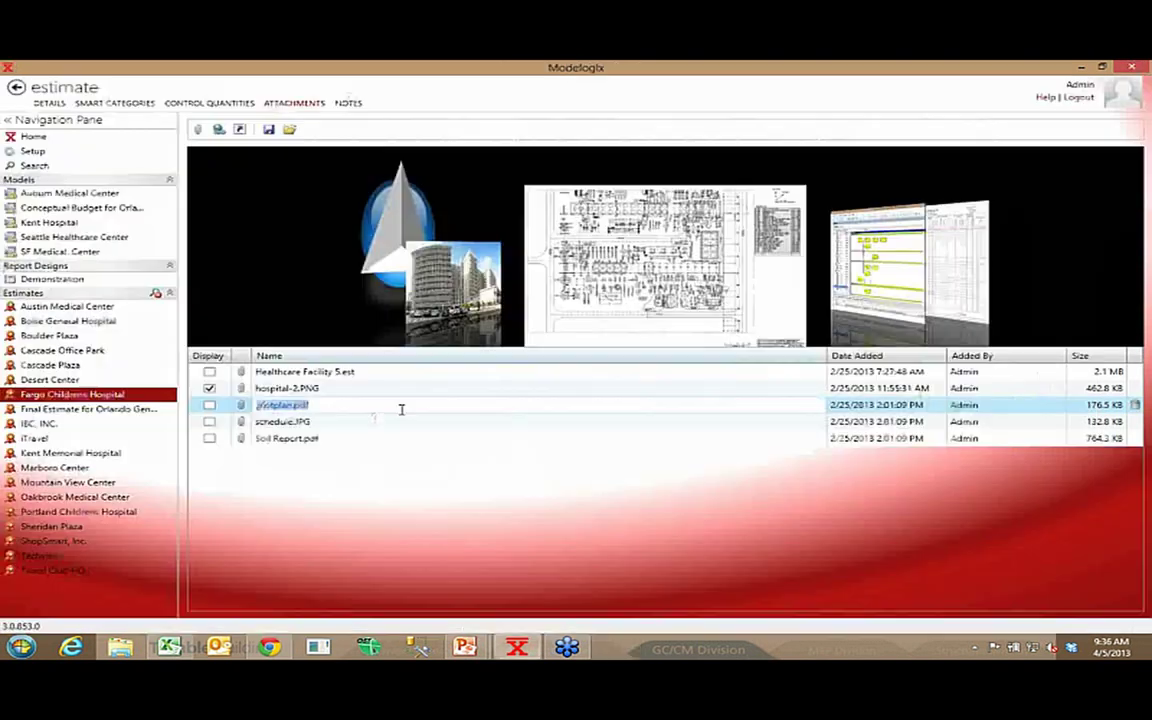
Return to Seattle Healthcare Center and set Fargo's C - Interiors unit cost to $130.00.
click(78, 238)
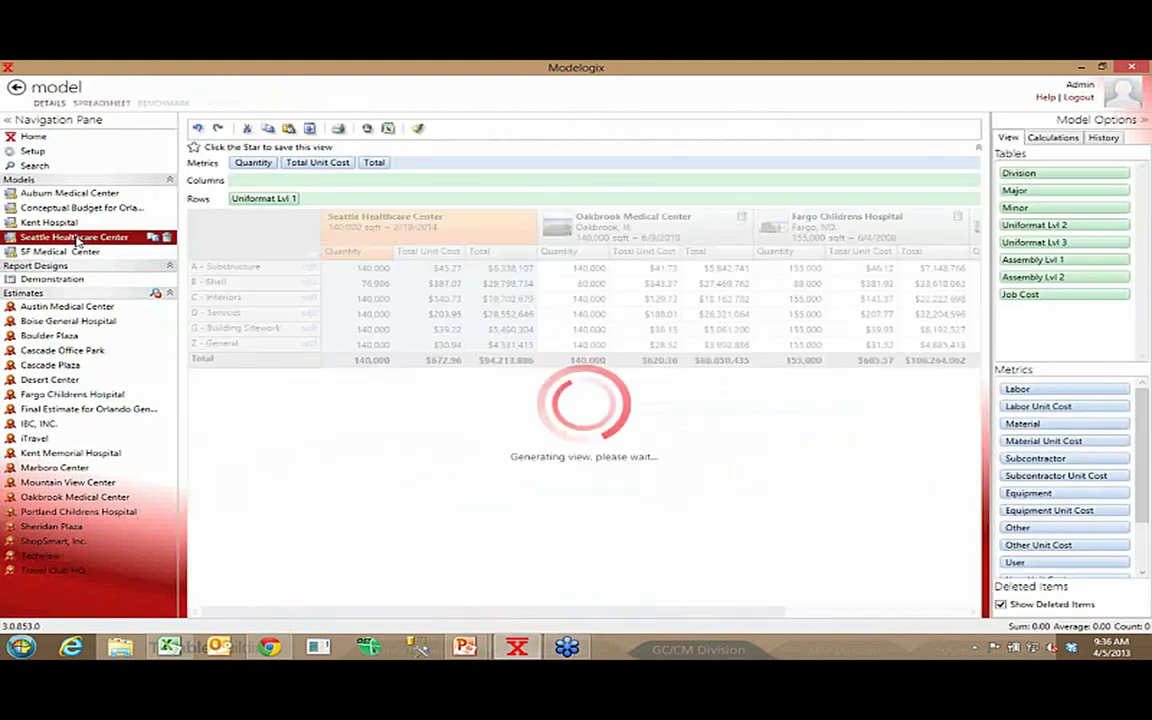
click(858, 299)
text(130)
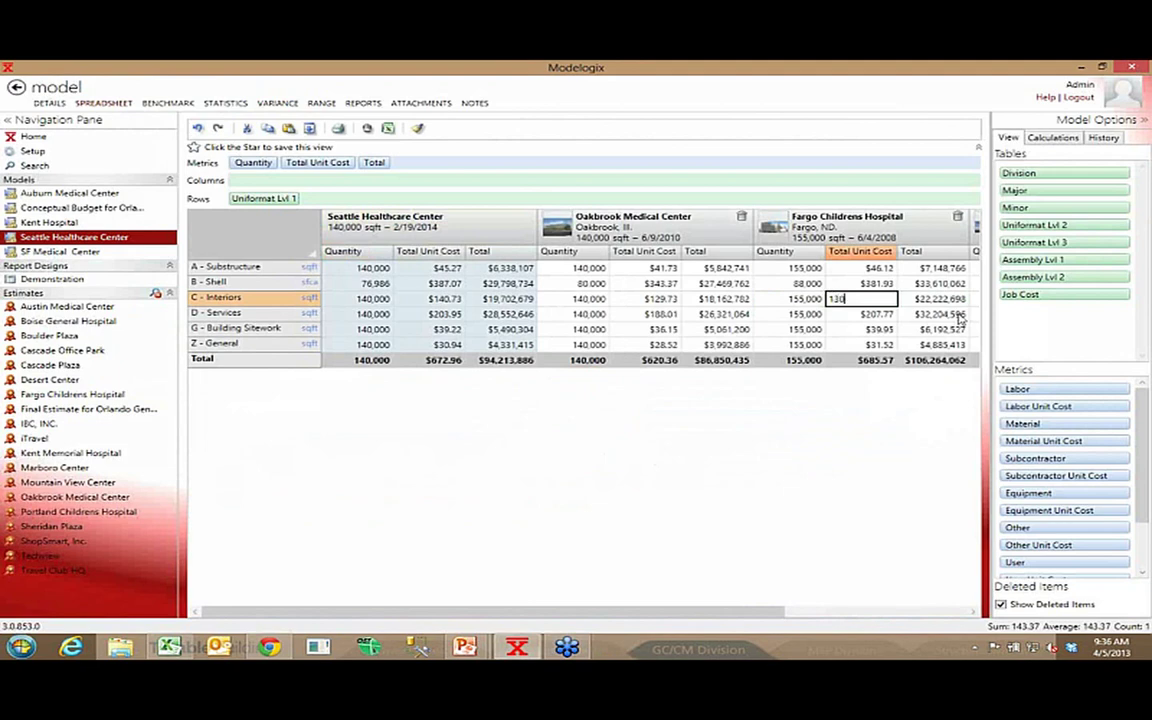
click(886, 329)
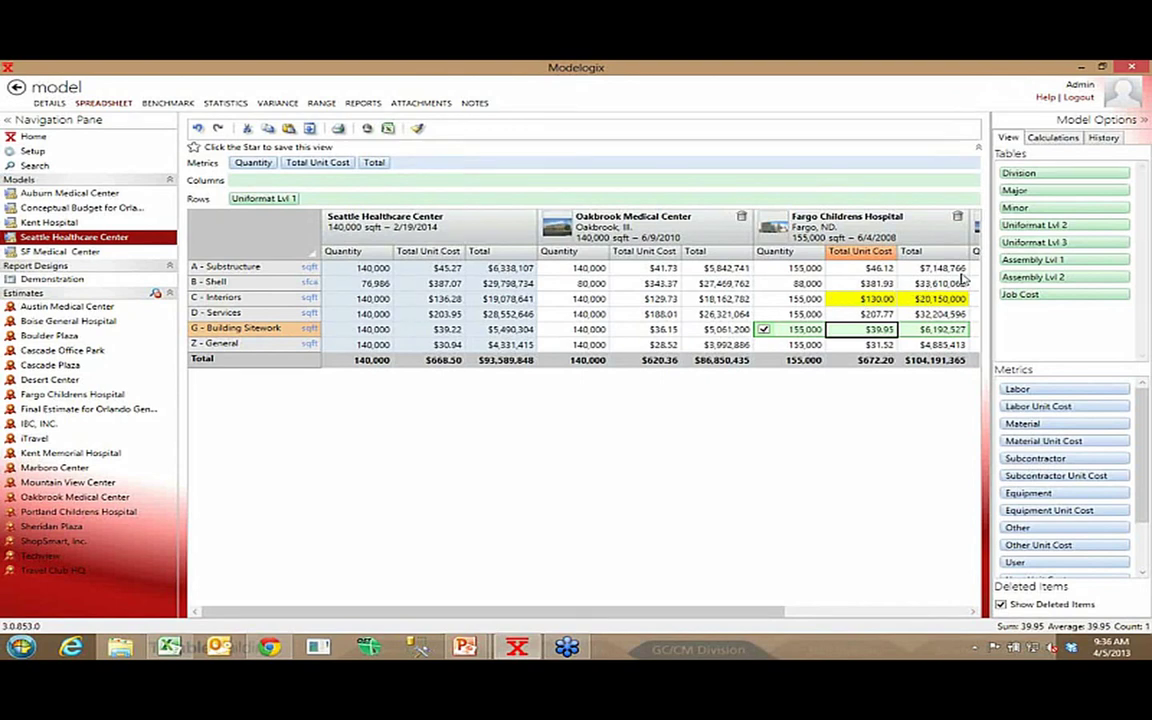
Add Uniformat Lvl 2 to the rows and set Fargo's D30 - HVAC unit cost to $20.00.
drag(1032, 228, 330, 199)
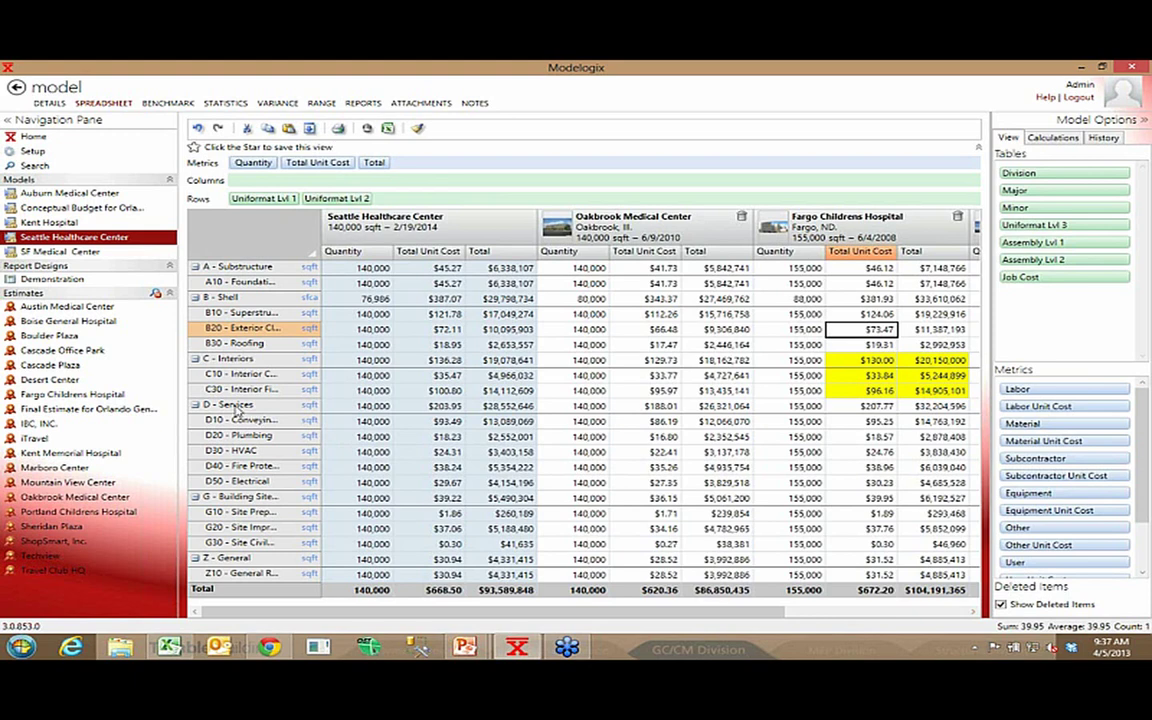
click(868, 453)
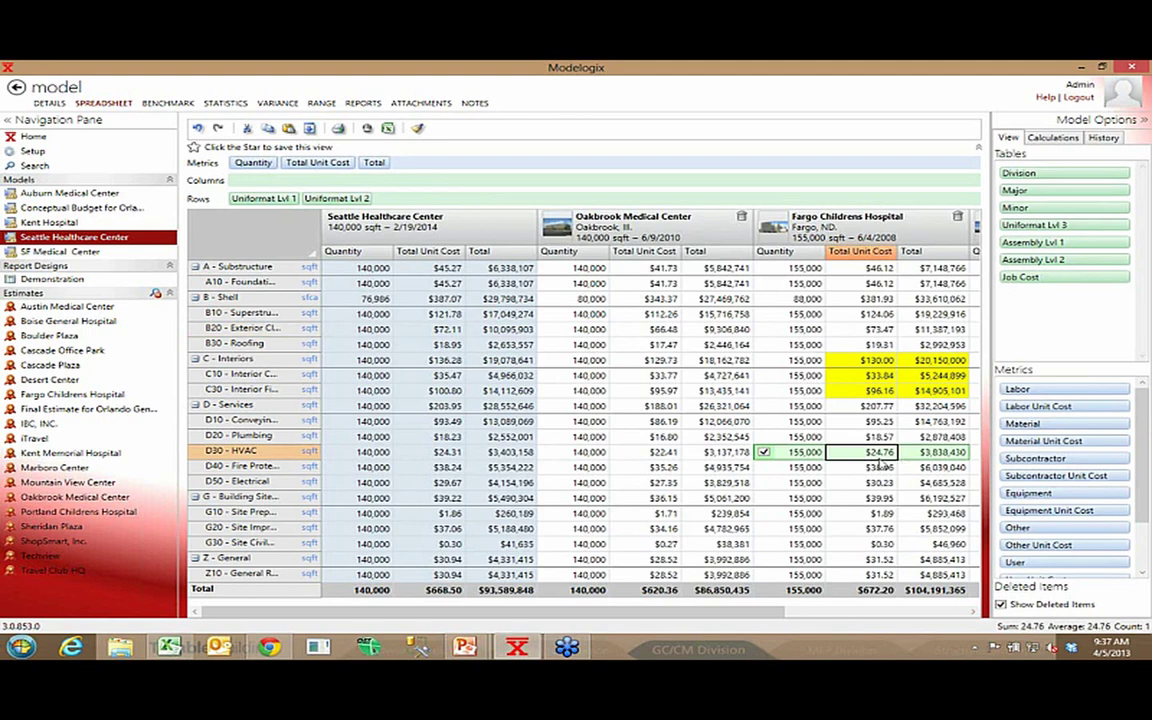
text(20.)
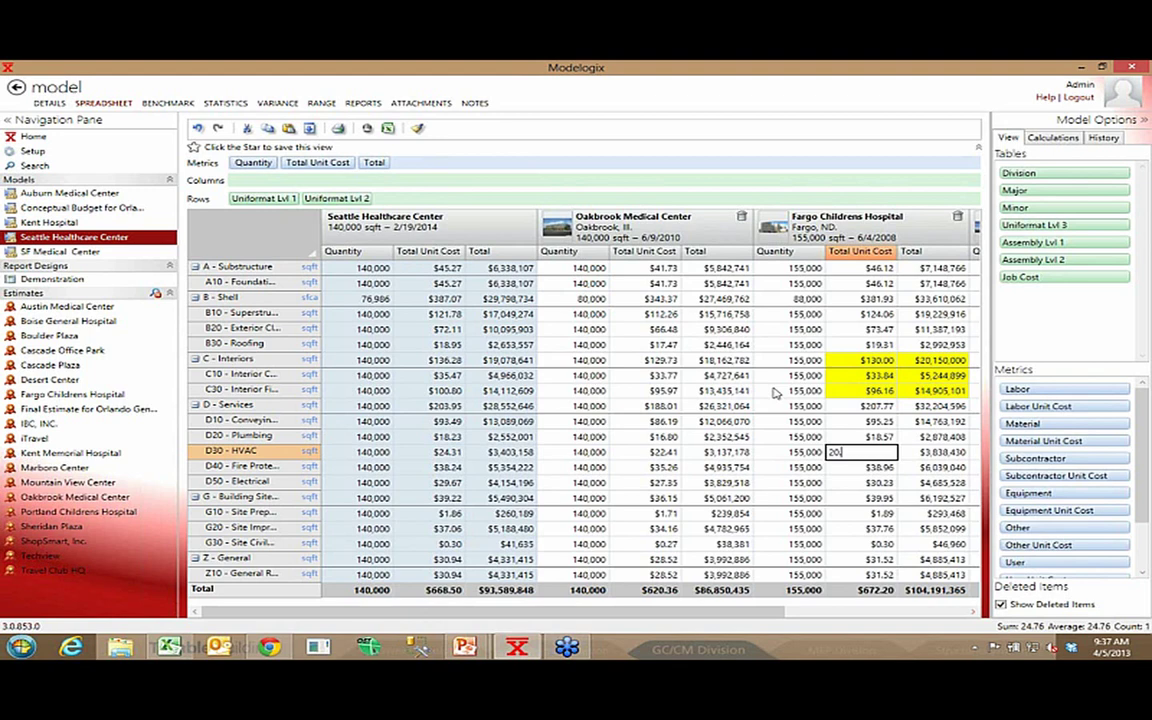
key(Return)
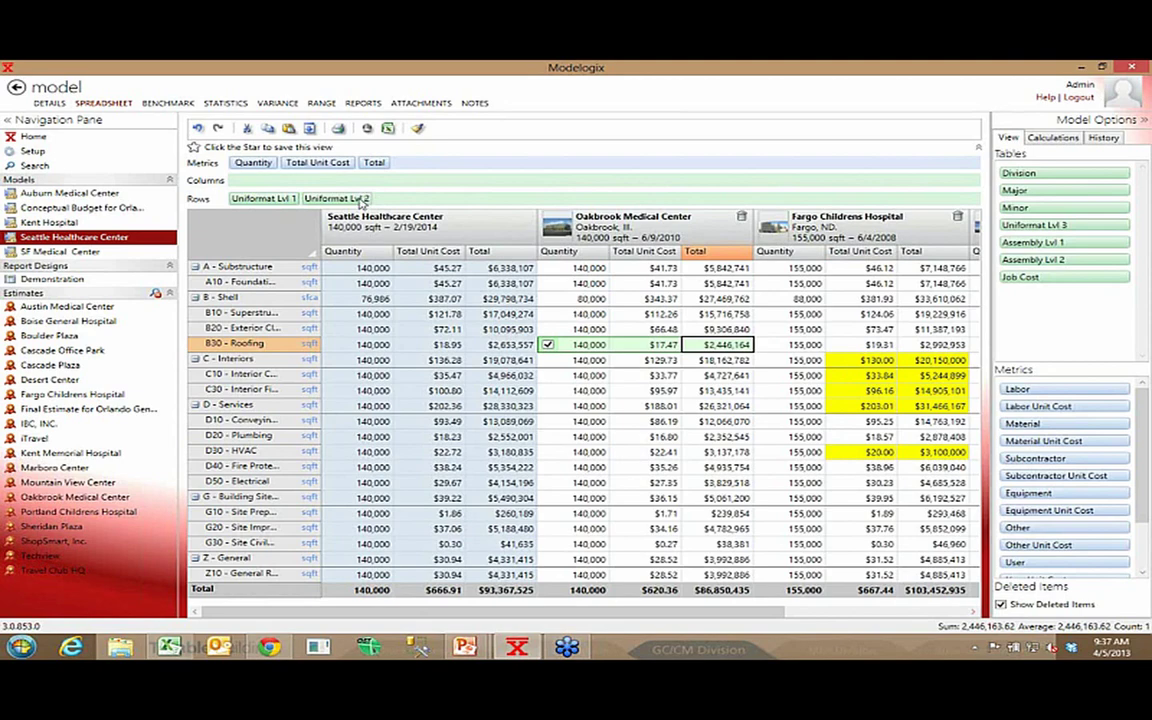
Drop Uniformat Lvl 2 from the rows and set Seattle's A - Substructure unit cost to $48.00.
drag(362, 201, 470, 180)
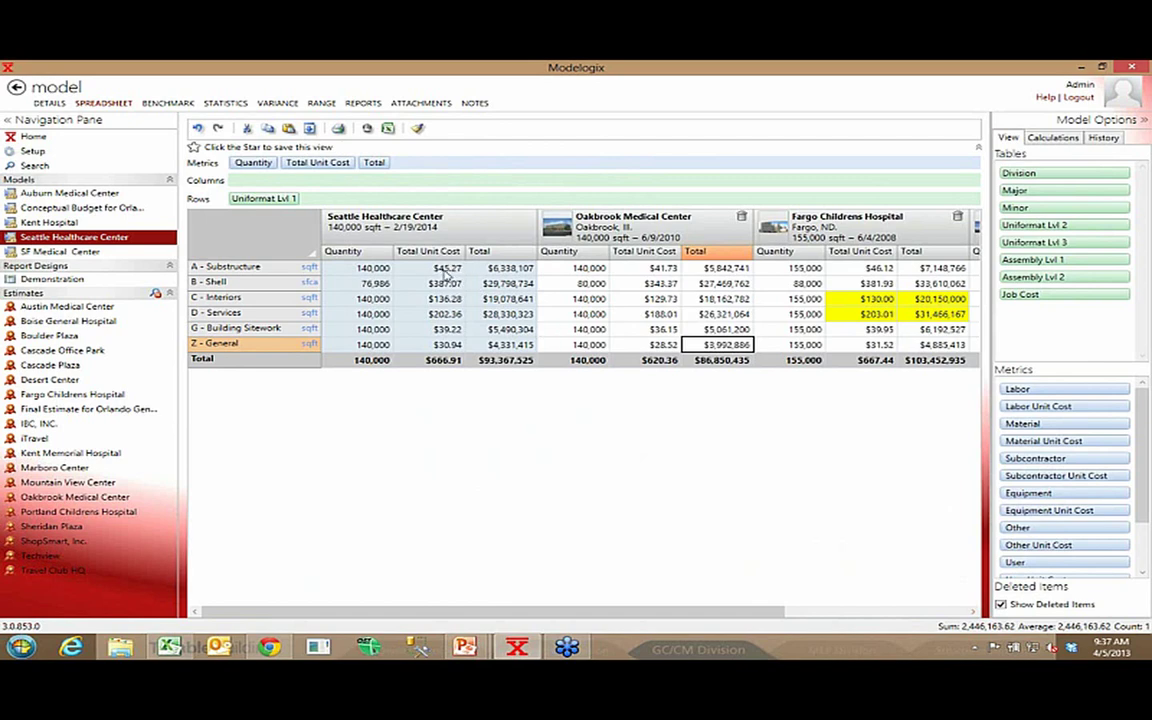
click(445, 271)
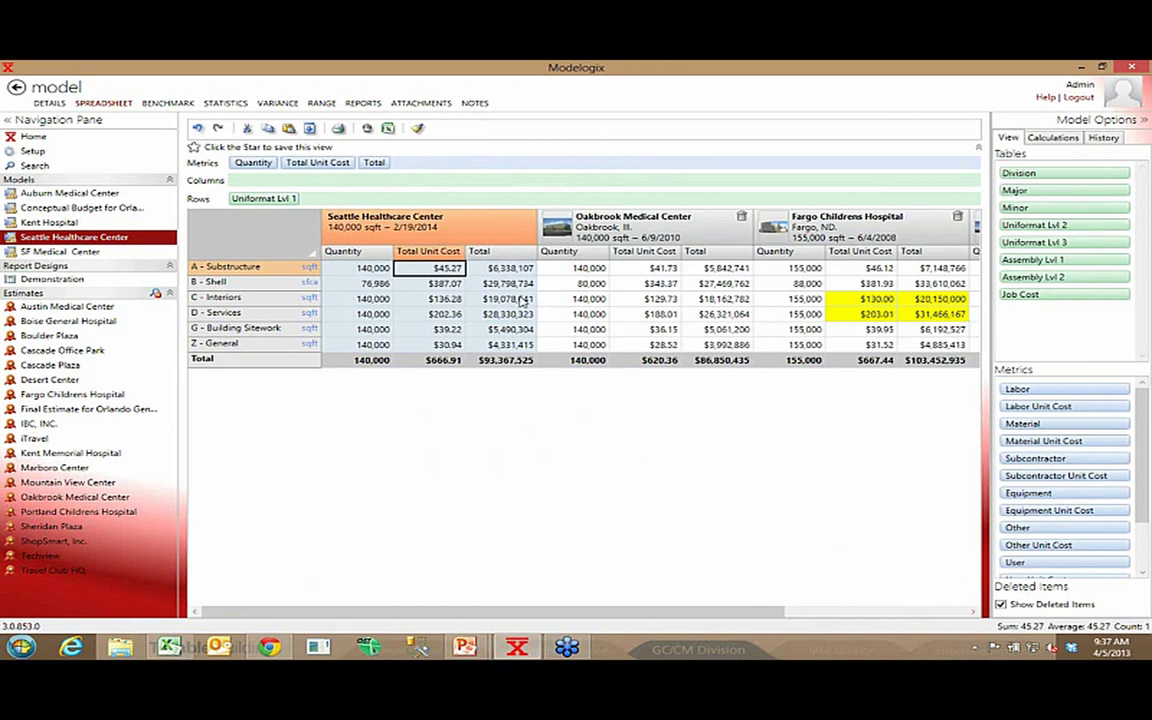
text(48.)
key(Down)
key(Down)
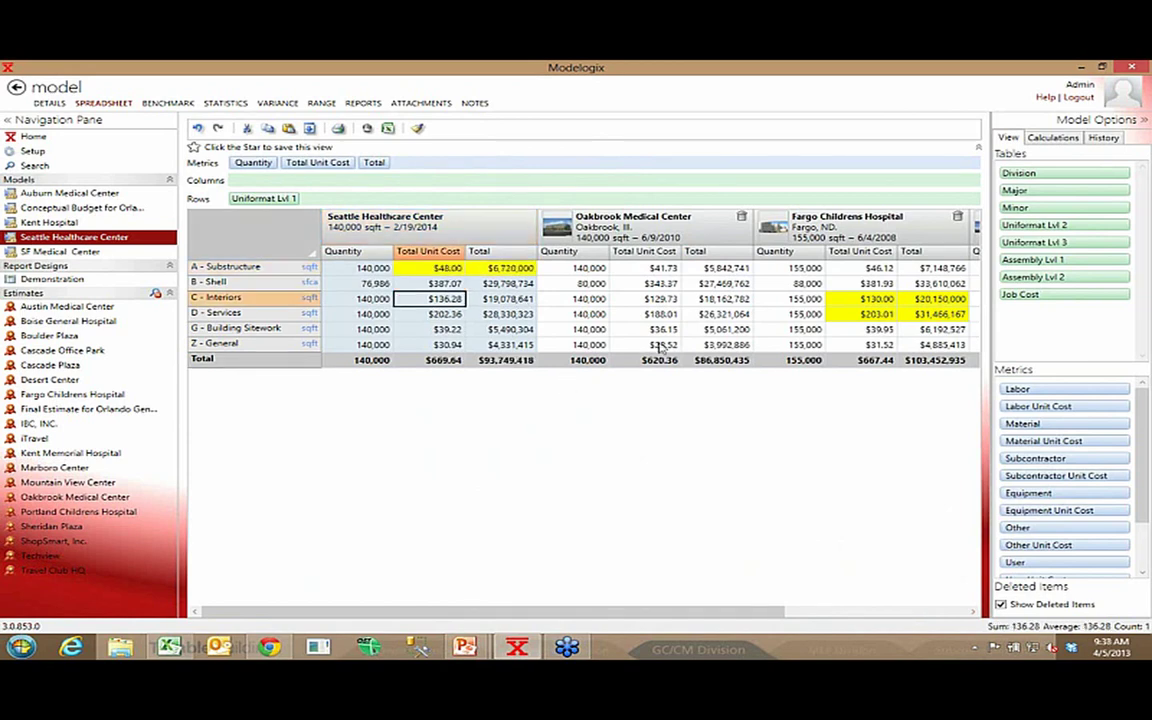
Show unit-cost statistics per Uniformat Lvl 1 system: mean $666.91, range $92.57.
click(234, 104)
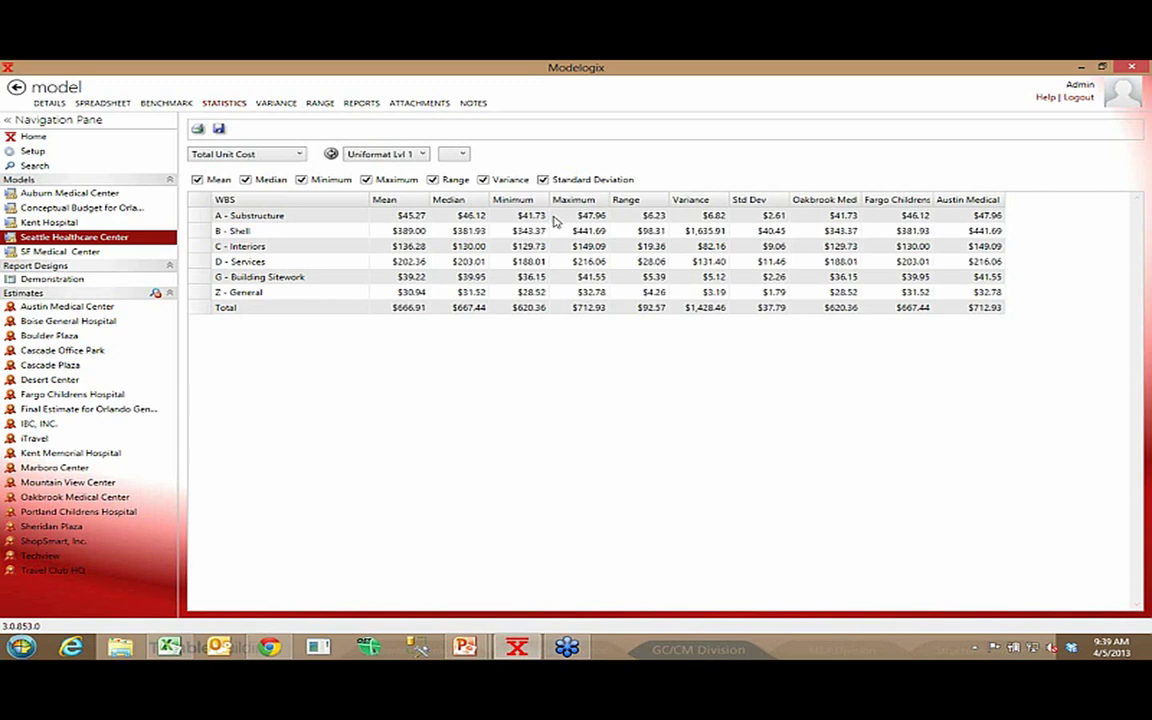
View the Range chart, then the Variance chart of Uniformat Lvl 1 unit costs.
click(322, 106)
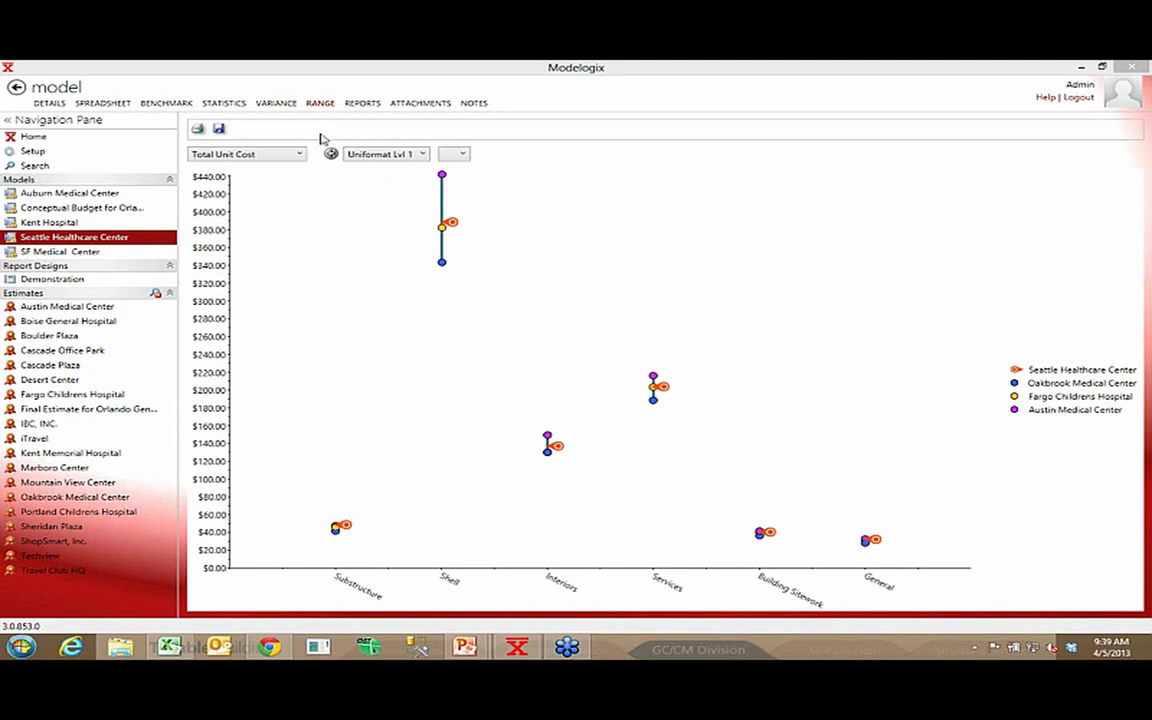
click(291, 106)
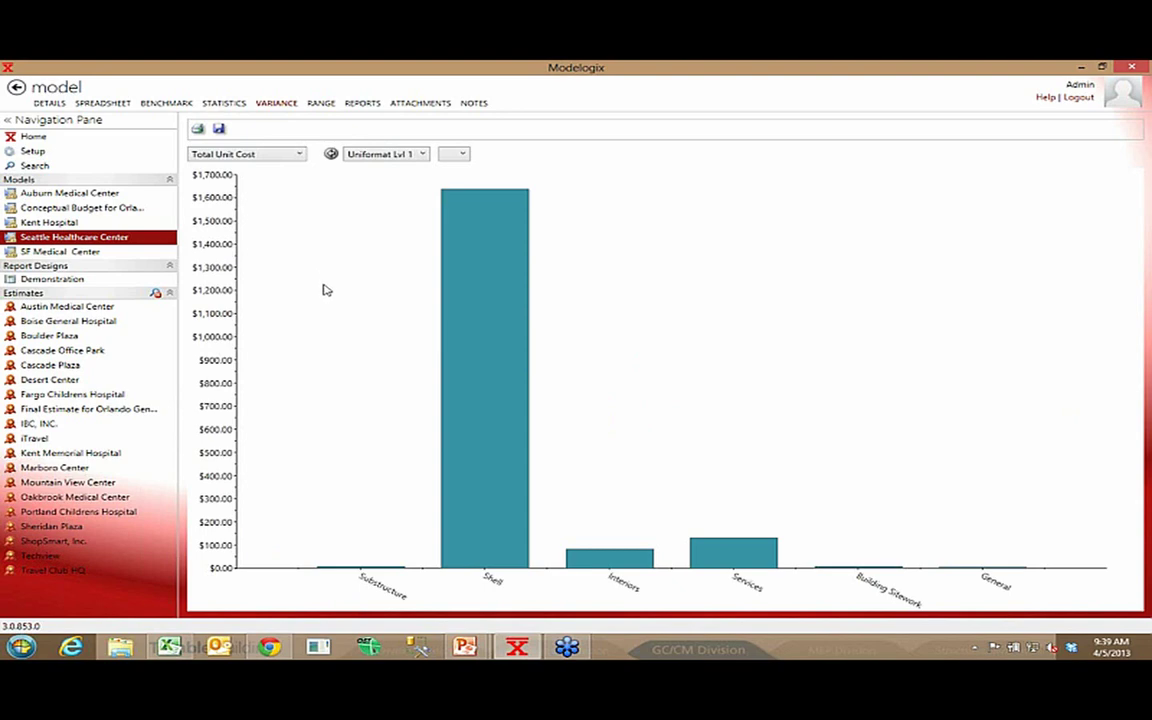
mouse_move(131, 240)
Back on the spreadsheet, add Labor Hours as a displayed metric, then remove those columns again.
click(110, 105)
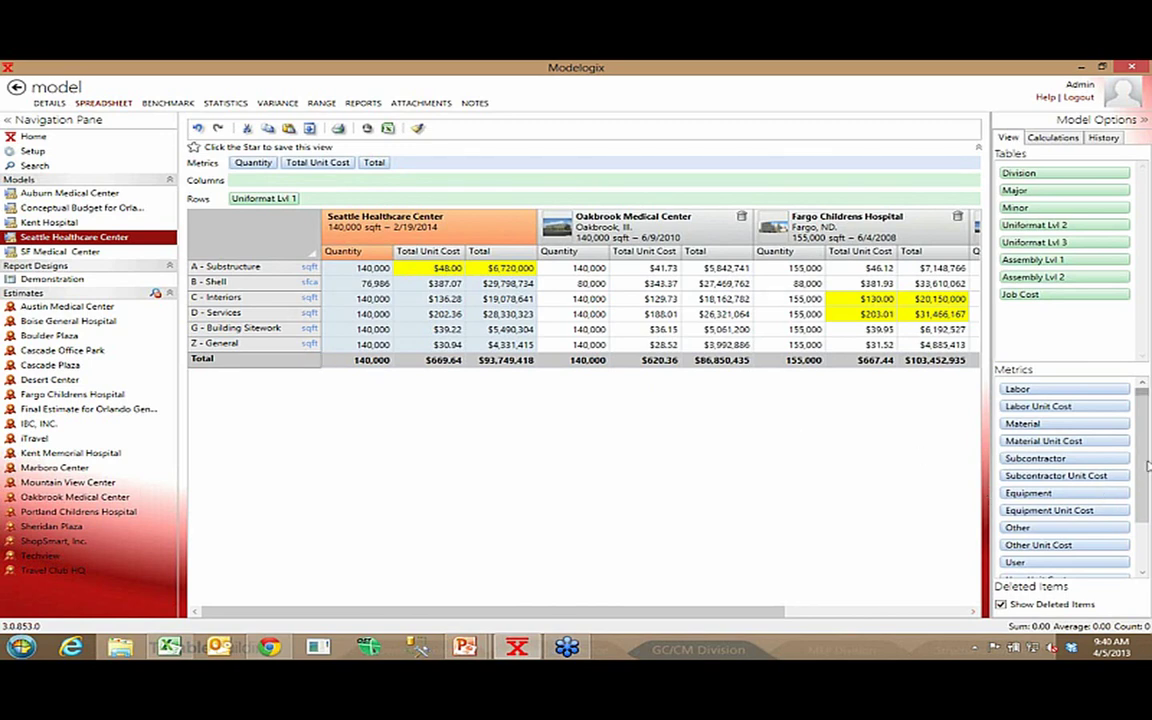
drag(1147, 465, 1145, 515)
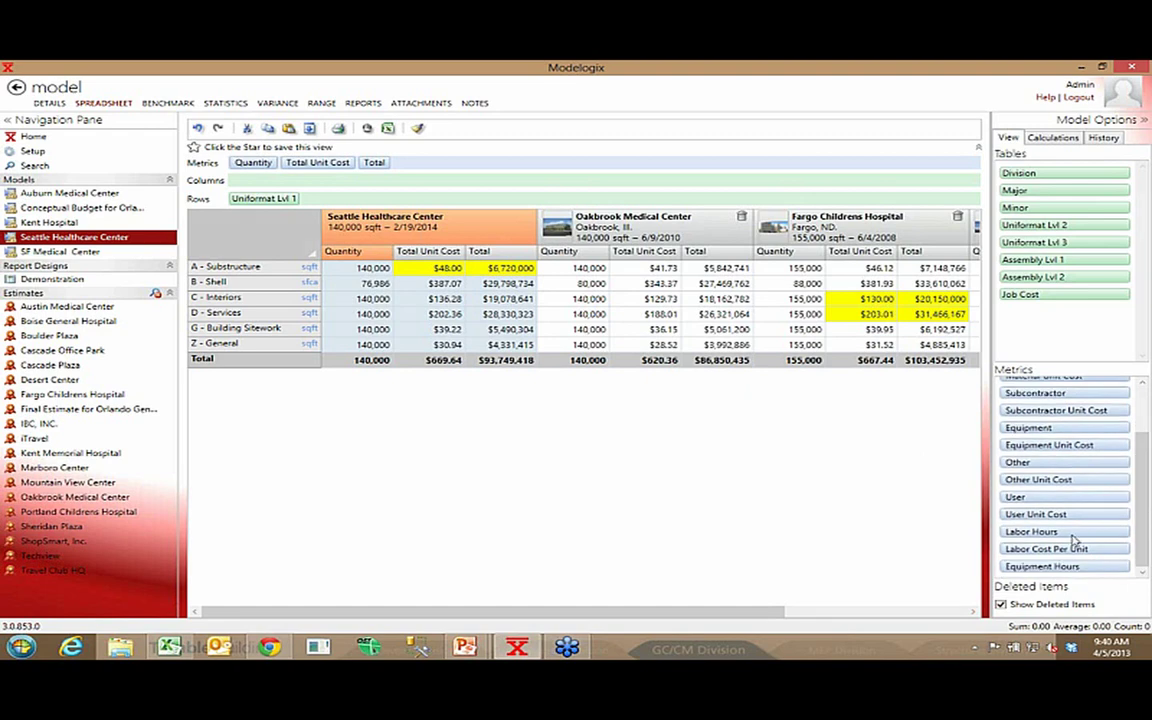
drag(1062, 537, 437, 195)
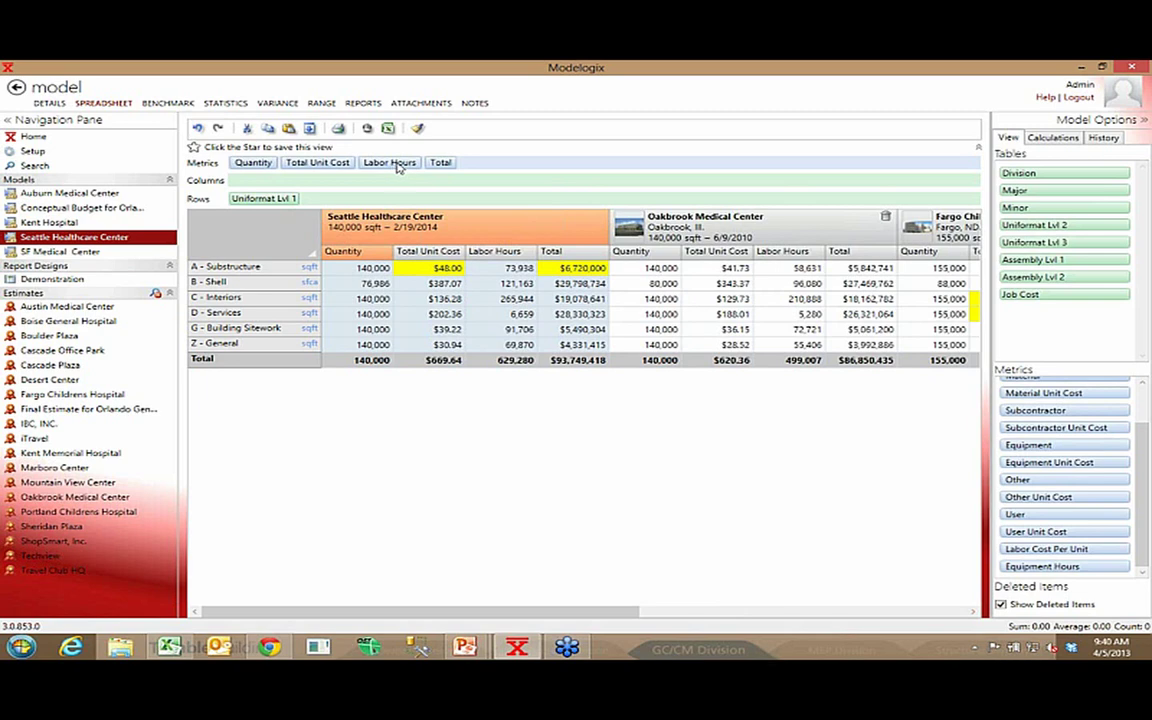
drag(397, 167, 565, 128)
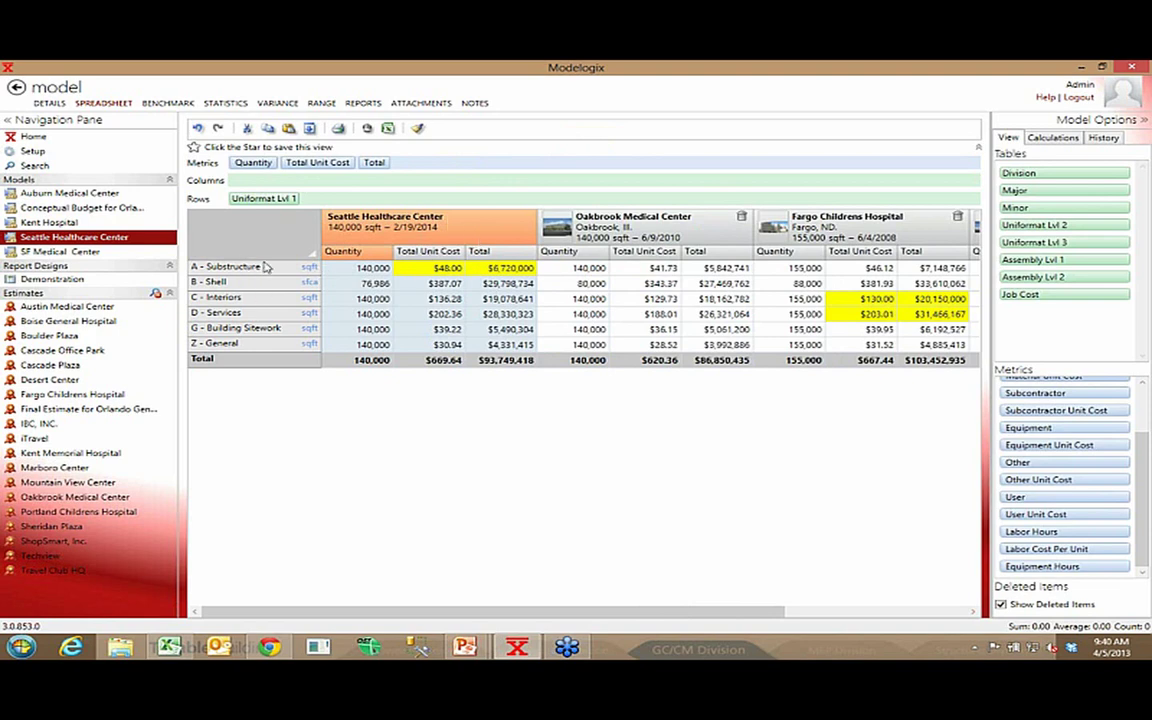
mouse_move(289, 338)
mouse_move(281, 203)
mouse_down()
mouse_move(268, 168)
mouse_move(283, 178)
mouse_up()
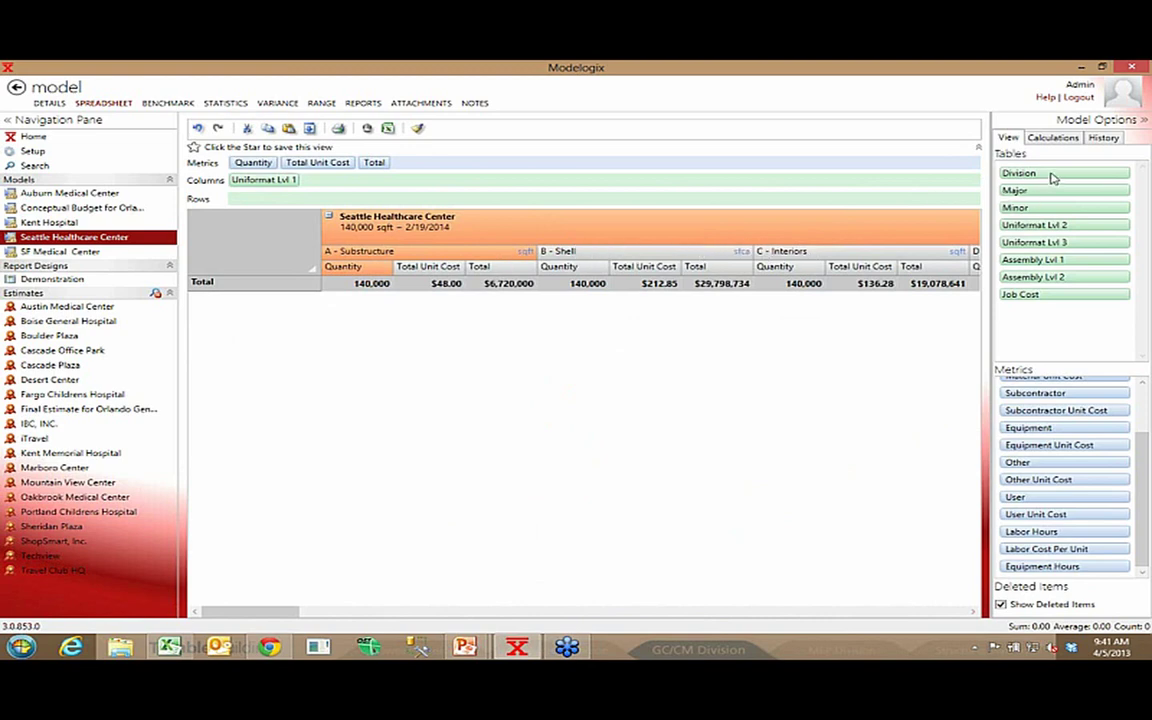
drag(1052, 177, 279, 201)
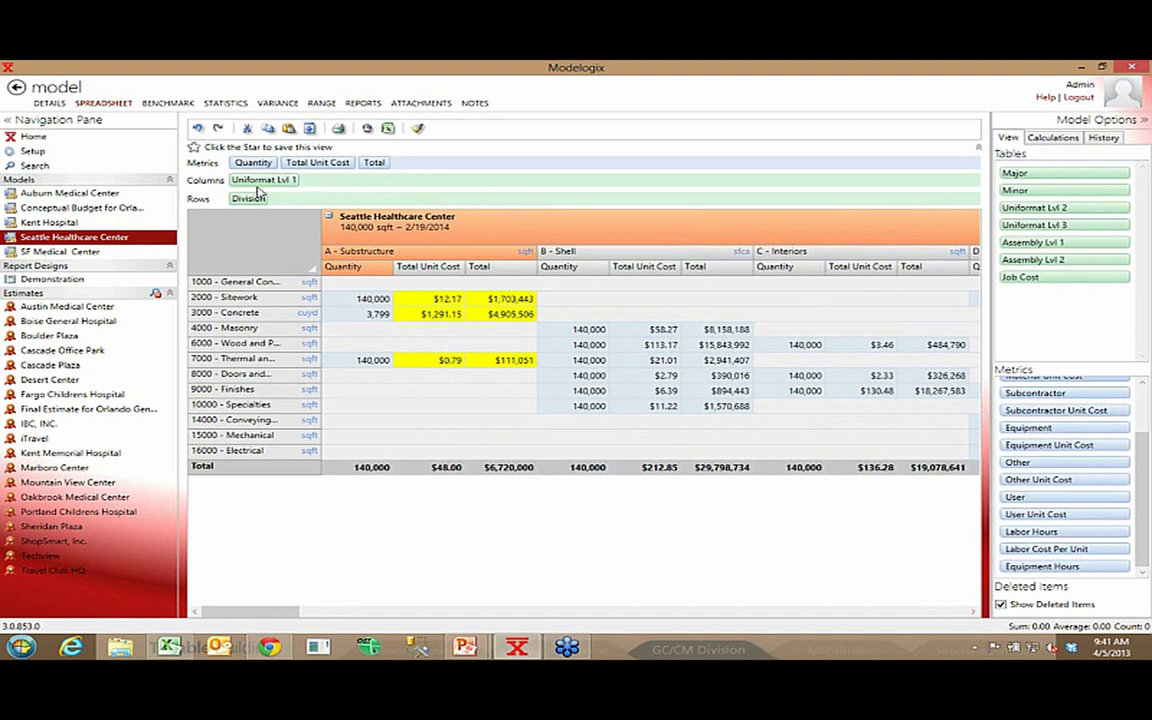
drag(240, 180, 274, 201)
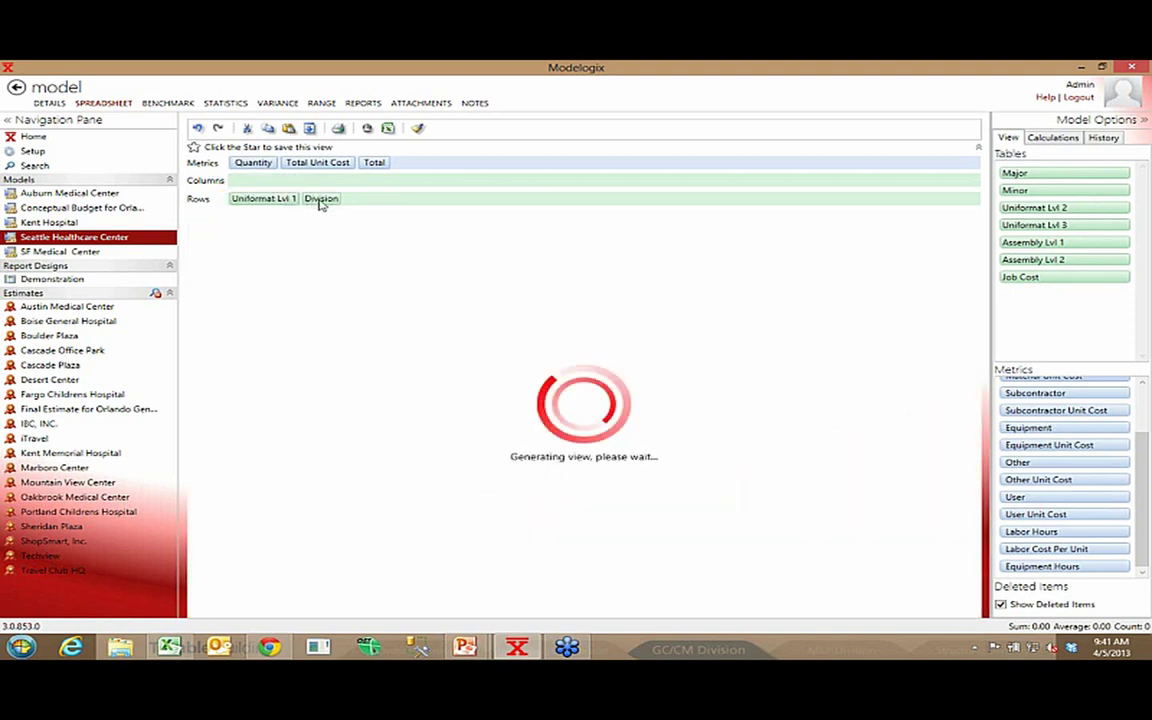
drag(320, 201, 567, 135)
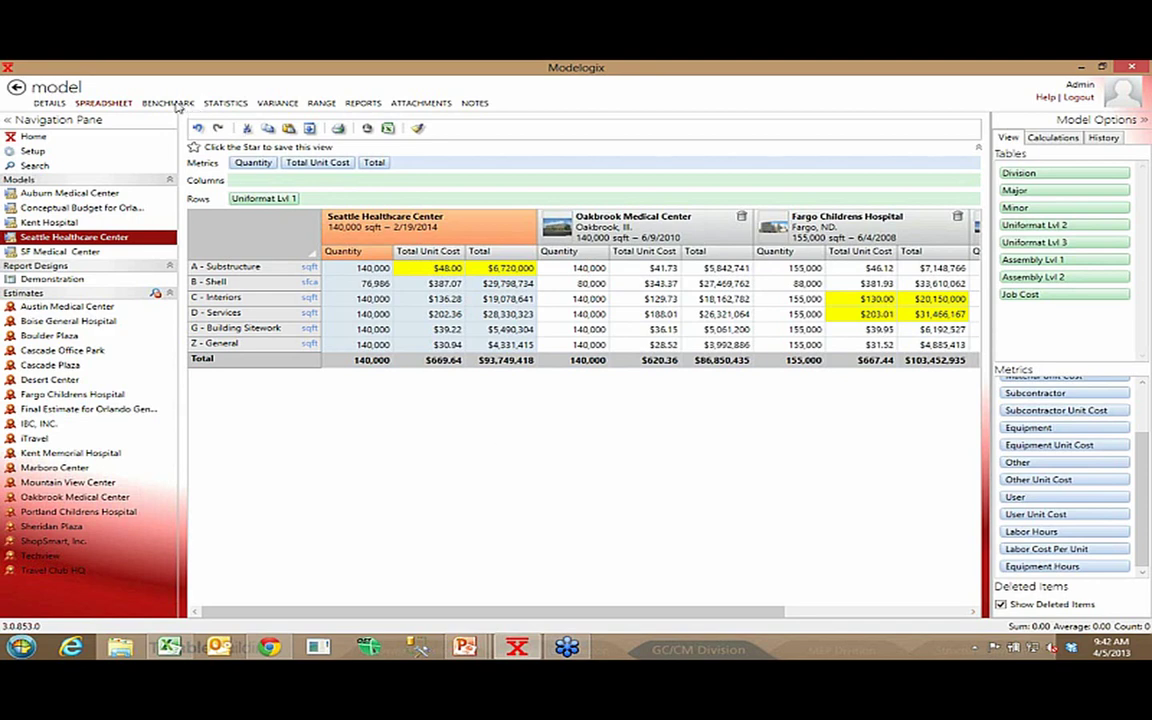
Benchmark against Final Estimate for Orlando General, totaling $67,263,181, a -28.3% difference.
click(167, 103)
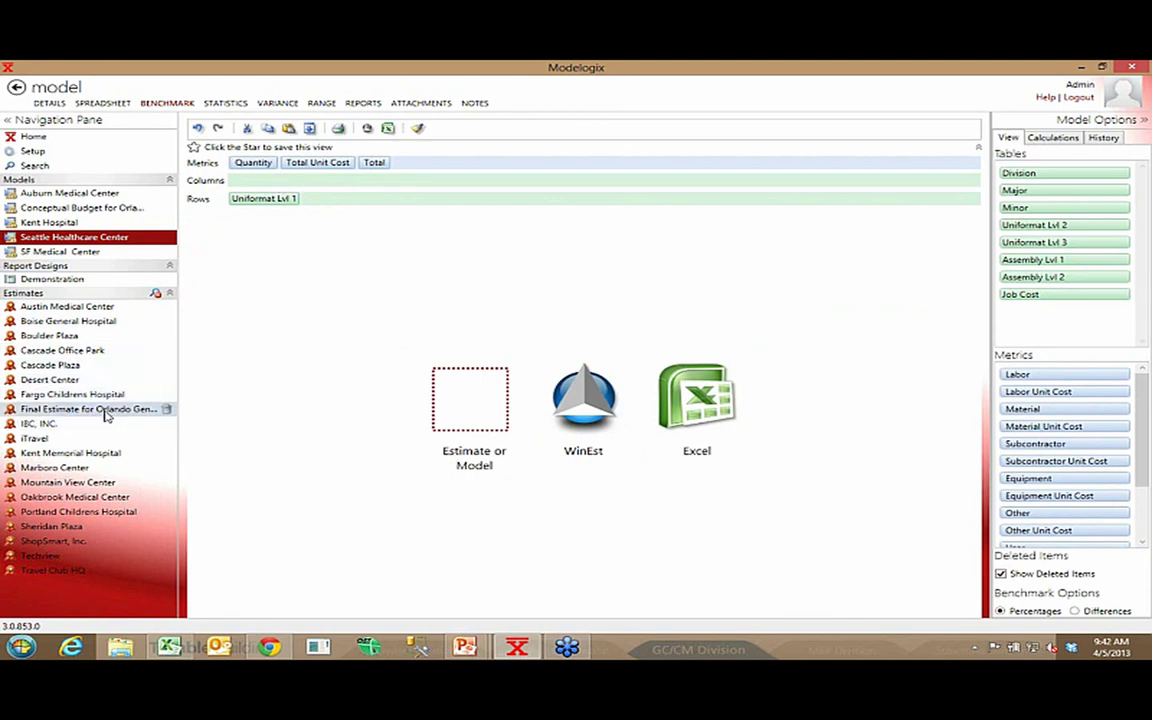
drag(107, 410, 467, 405)
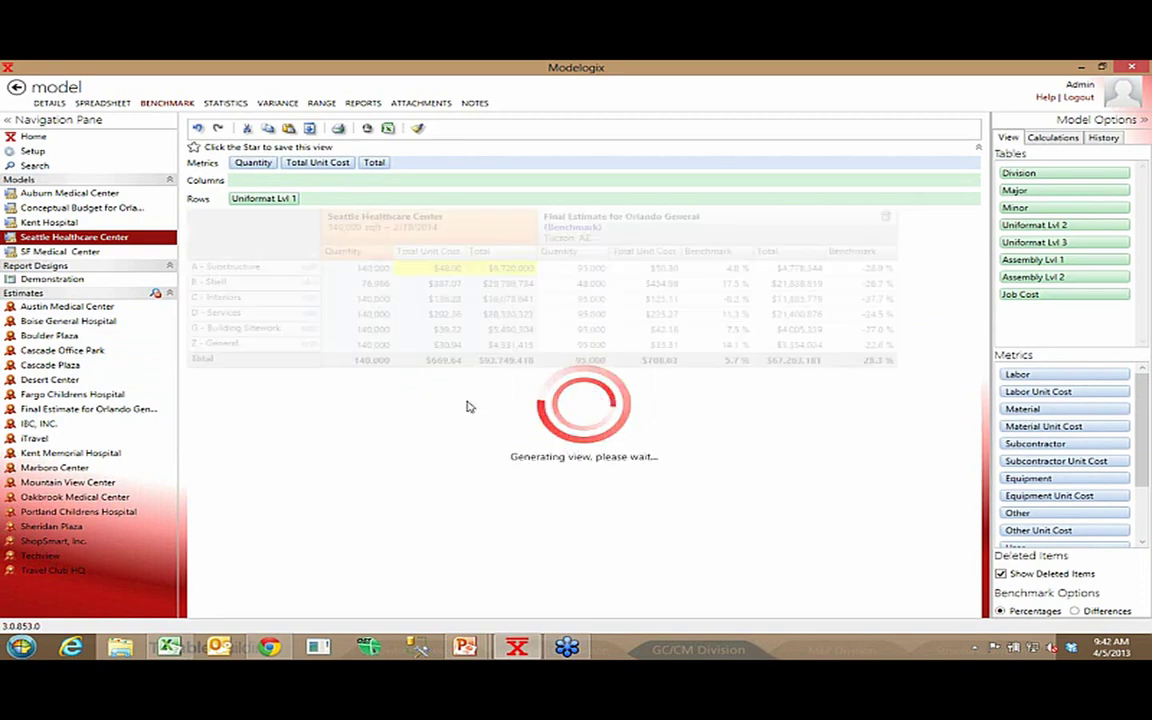
click(723, 270)
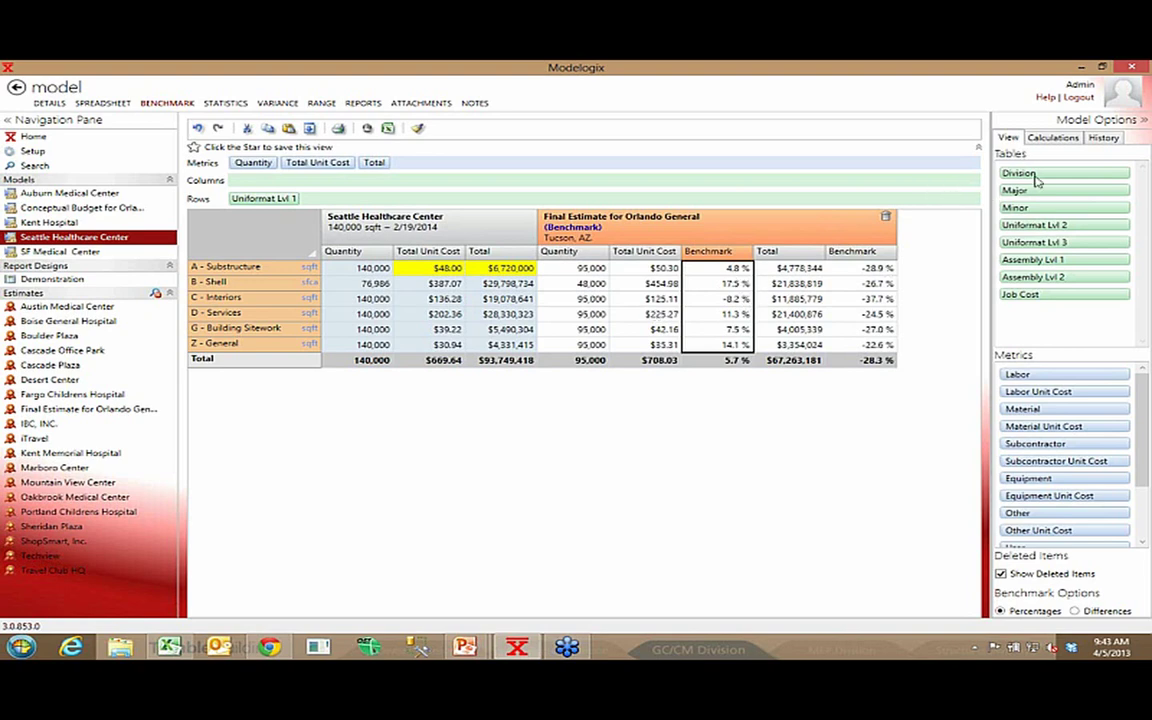
Add Uniformat Lvl 2 to the row grouping after Uniformat Lvl 1 in the benchmark view.
drag(1040, 227, 428, 180)
drag(1052, 228, 366, 199)
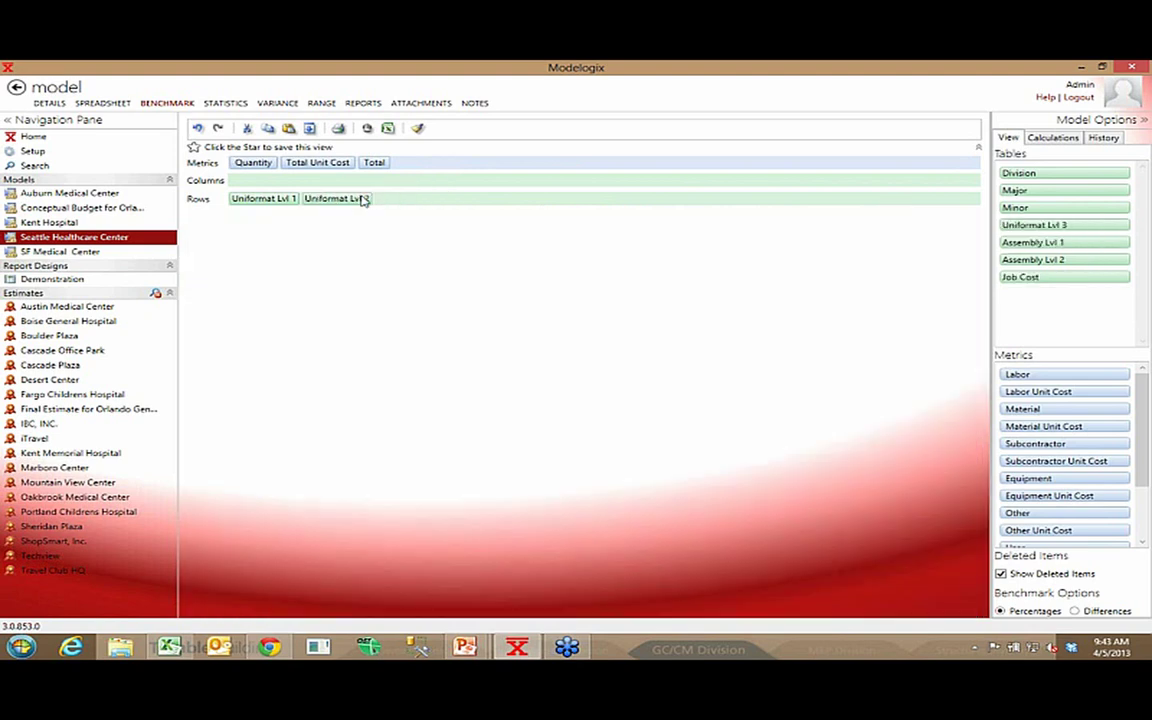